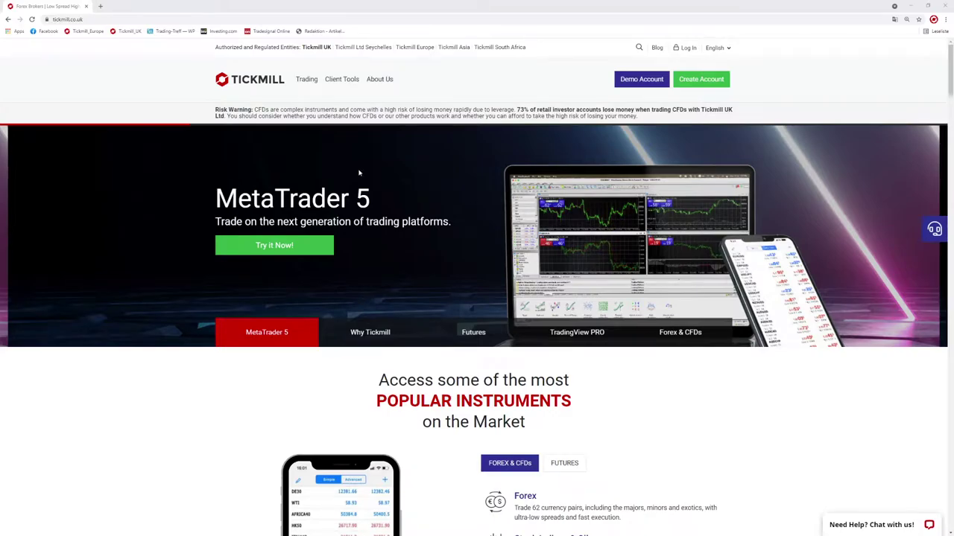
Step: Open the MetaTrader 5 platform page on the Tickmill site and review its key features and the comparison with MetaTrader 4
key(ctrl+minus)
key(ctrl+minus)
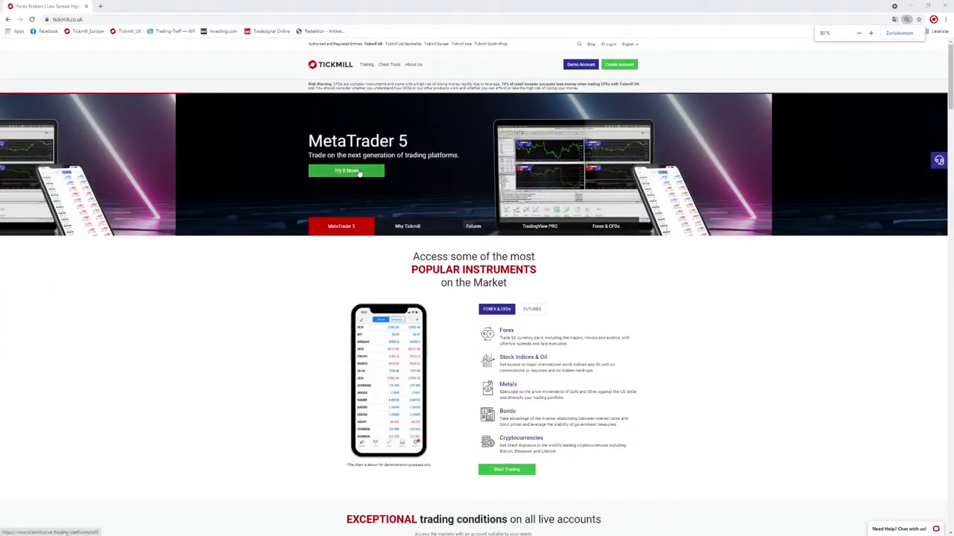
key(ctrl+plus)
key(ctrl+plus)
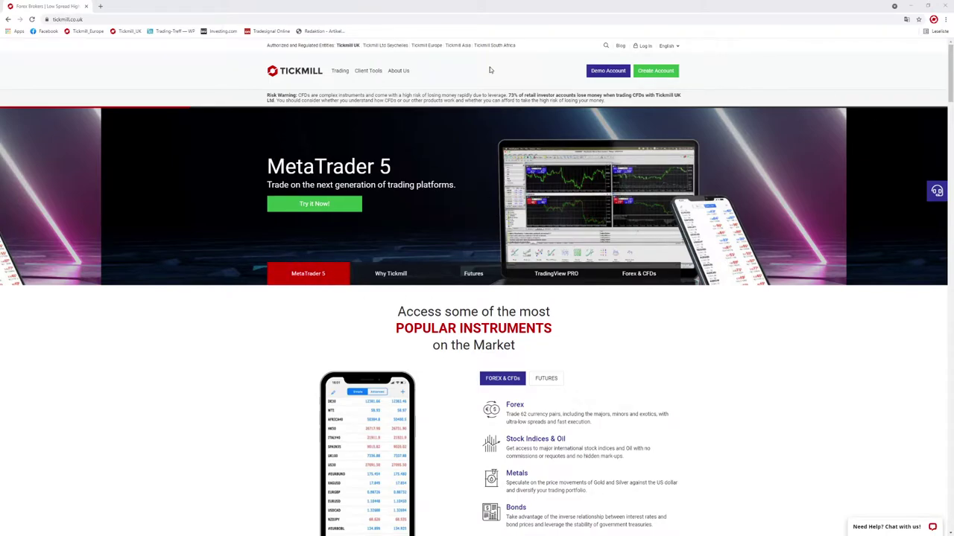
mouse_move(341, 75)
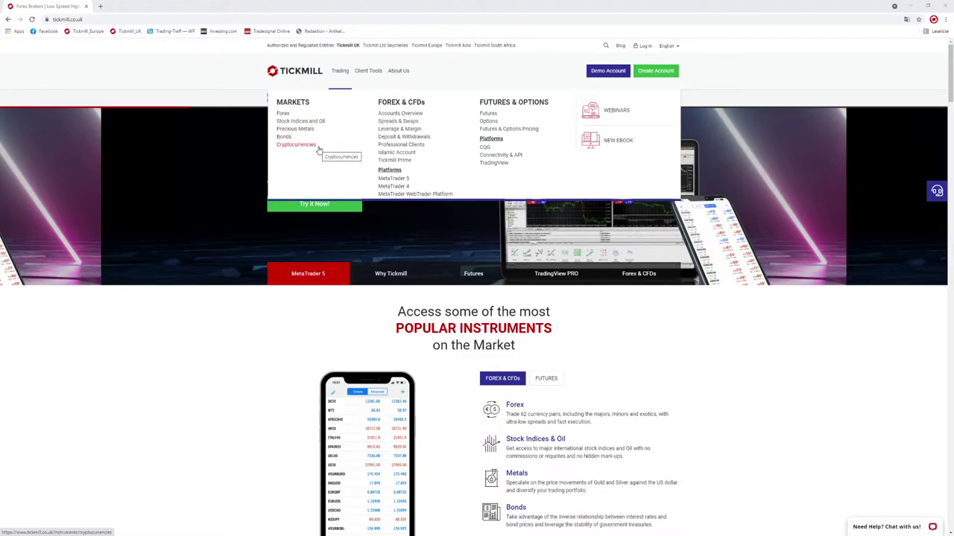
click(394, 180)
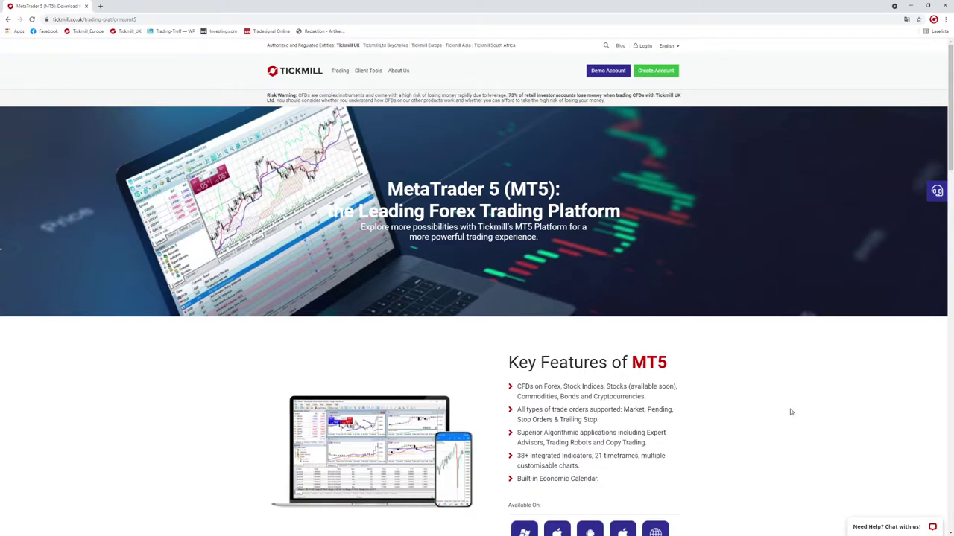
scroll(791, 412, down, 2)
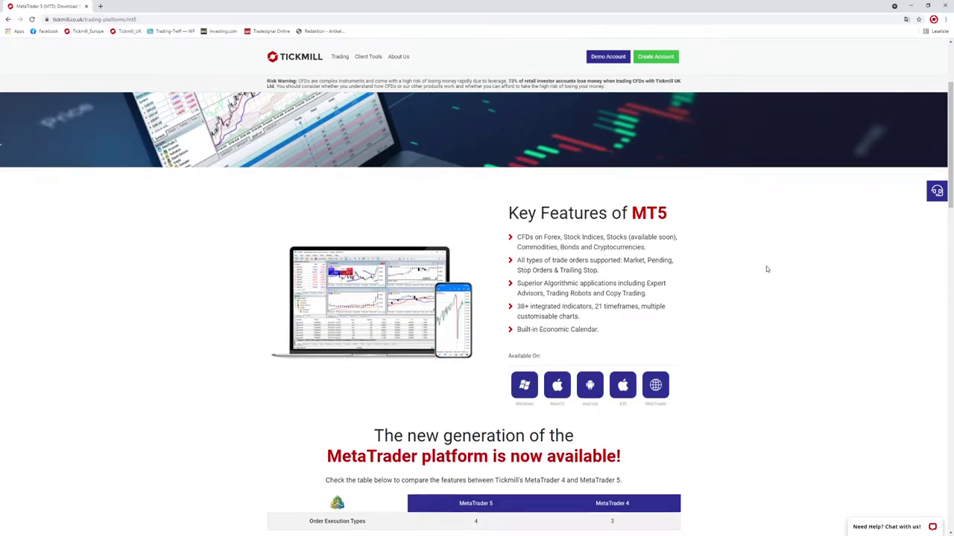
scroll(766, 266, down, 2)
scroll(766, 269, down, 1)
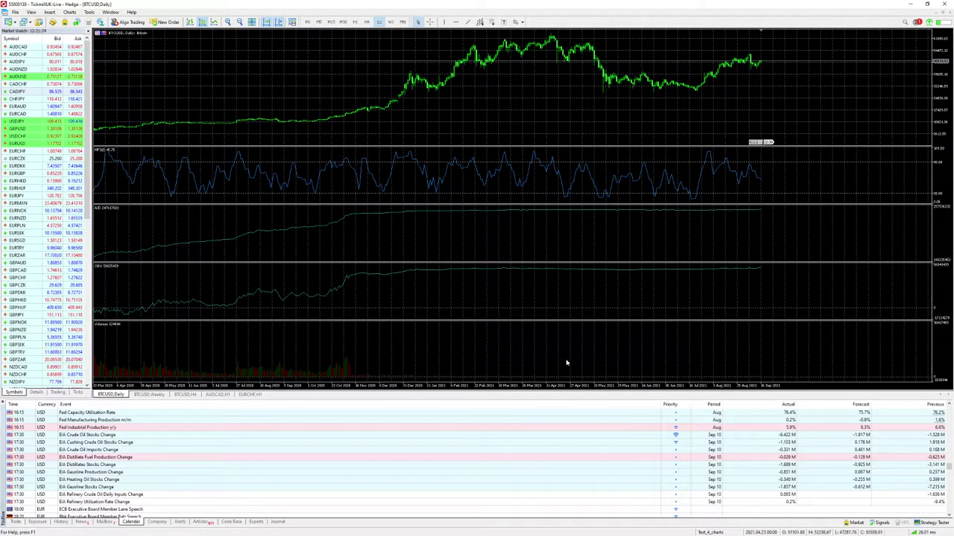
click(15, 13)
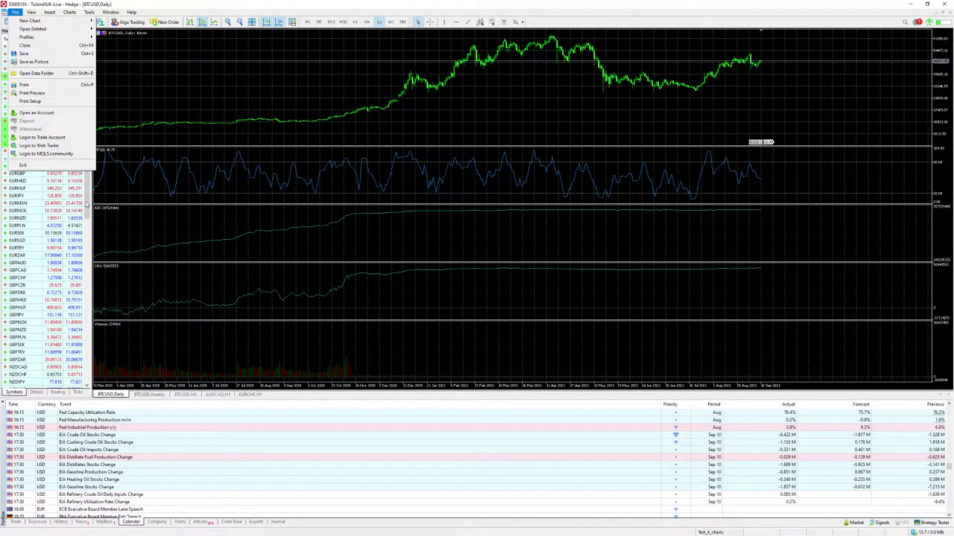
click(92, 196)
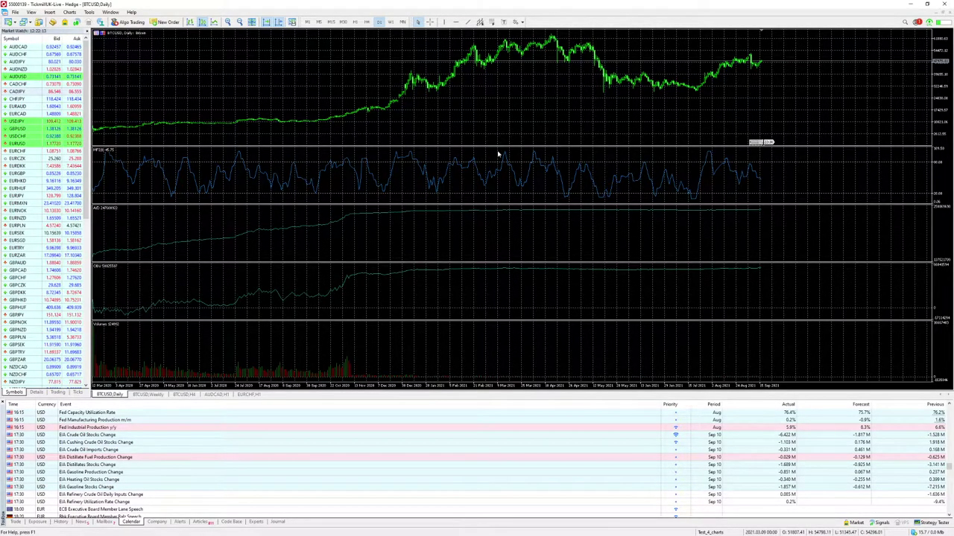
Step: Switch to the EURCHF,H1 chart and open a new chart for EURGBP from the Forex symbols
key(ctrl+Tab)
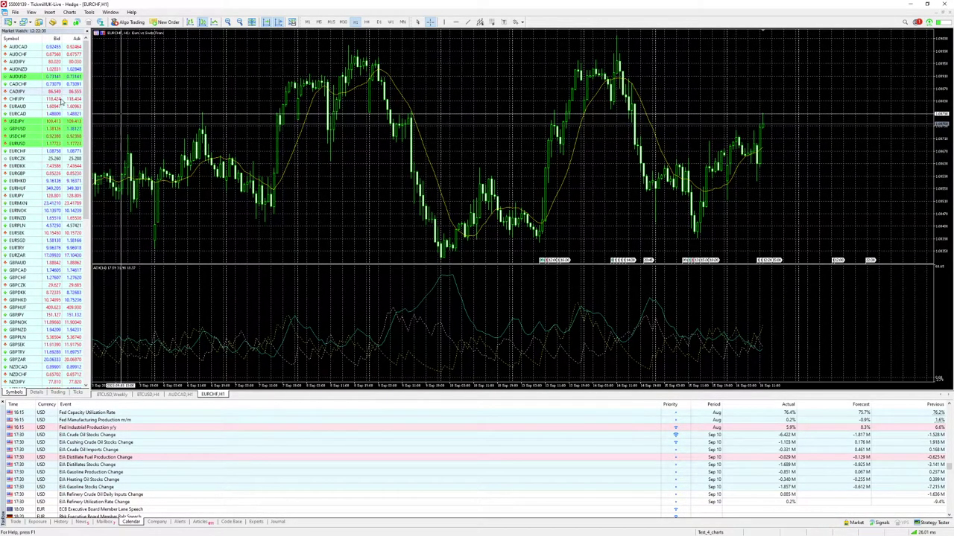
click(15, 12)
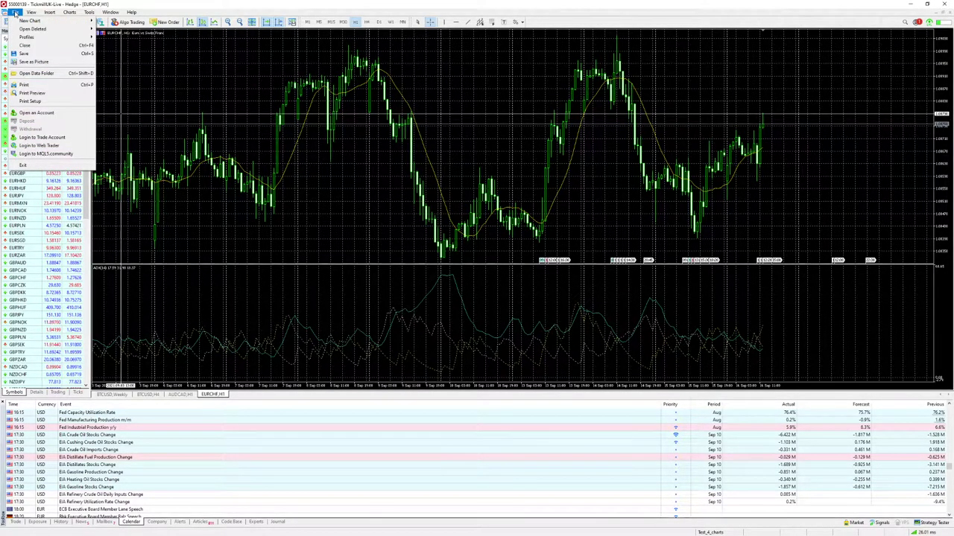
mouse_move(17, 23)
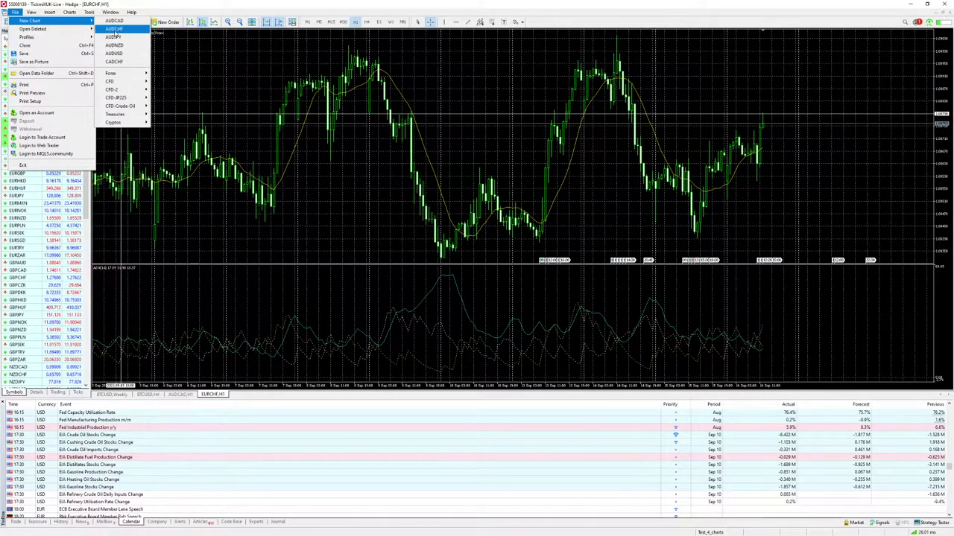
mouse_move(123, 76)
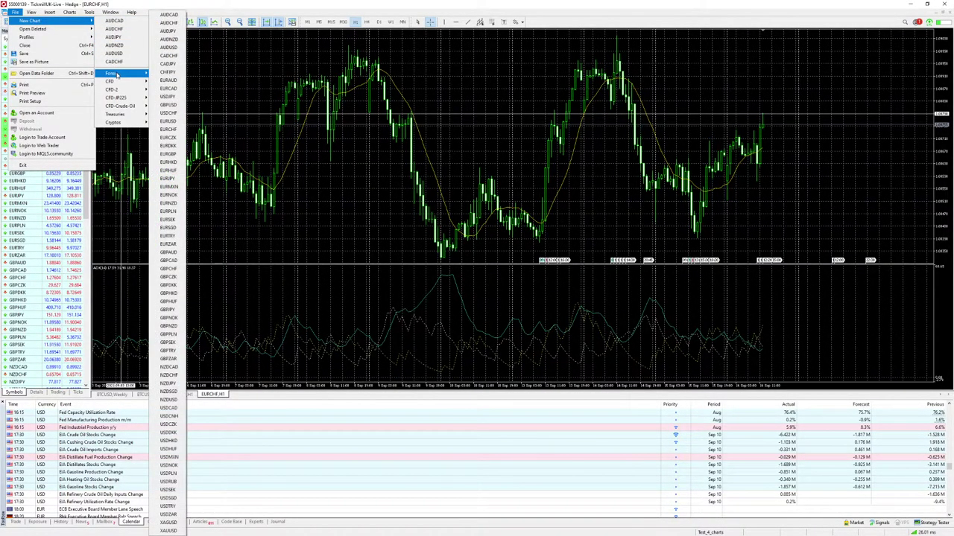
click(168, 154)
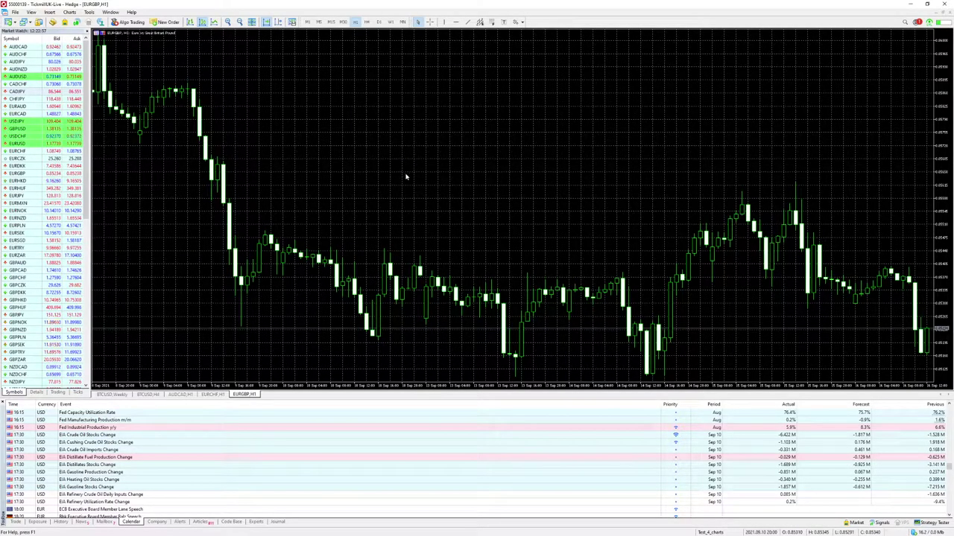
click(15, 13)
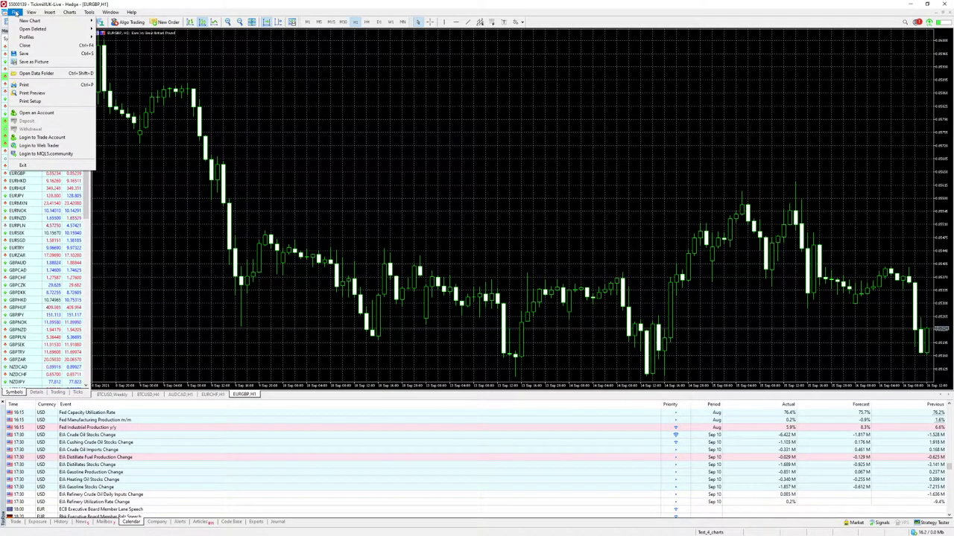
mouse_move(16, 20)
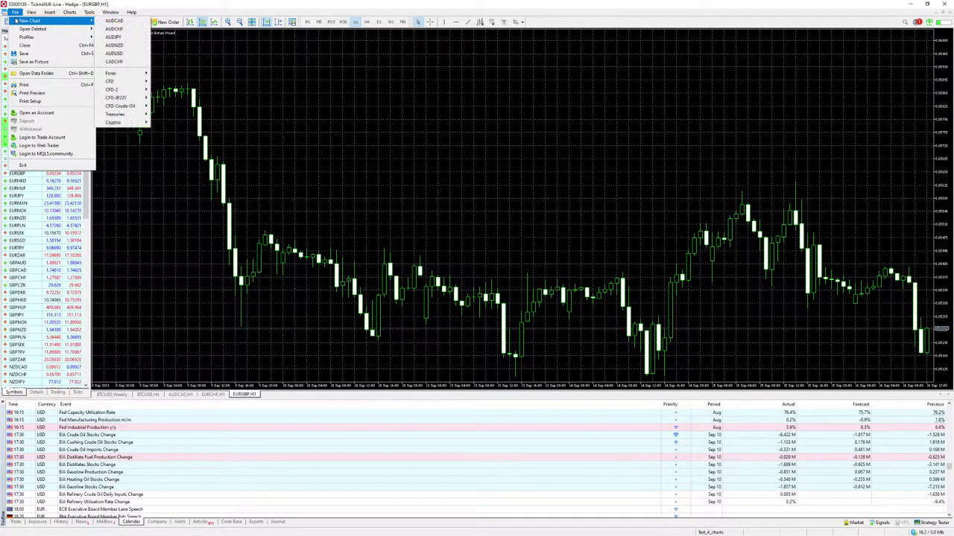
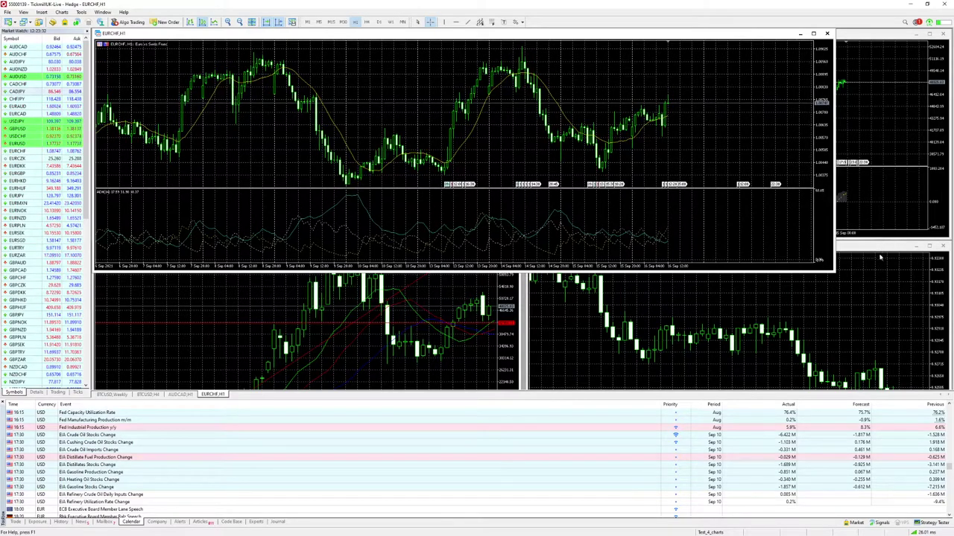
Step: Shrink the EURCHF,H1 chart window to fit the four-chart grid and save the layout as a new profile named TestWith4Charts
drag(833, 272, 523, 243)
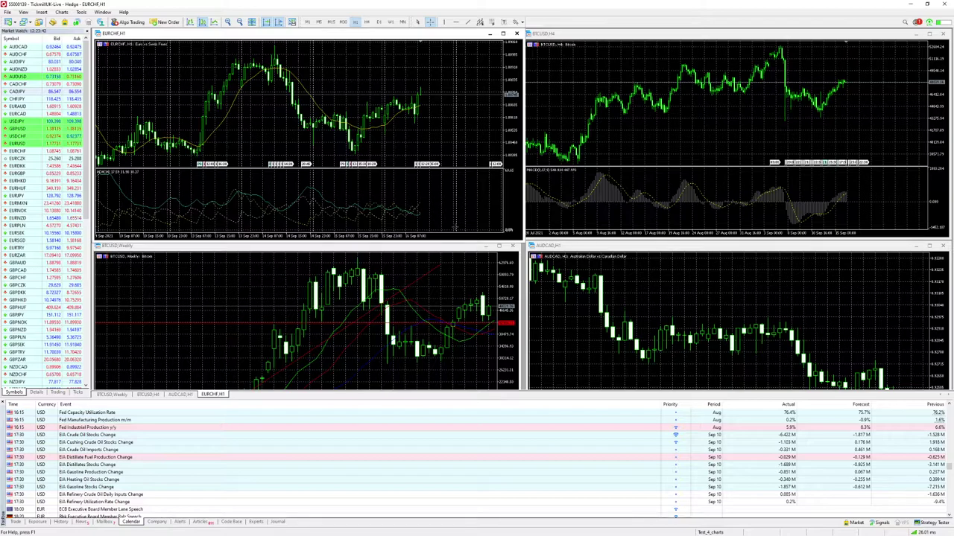
click(8, 13)
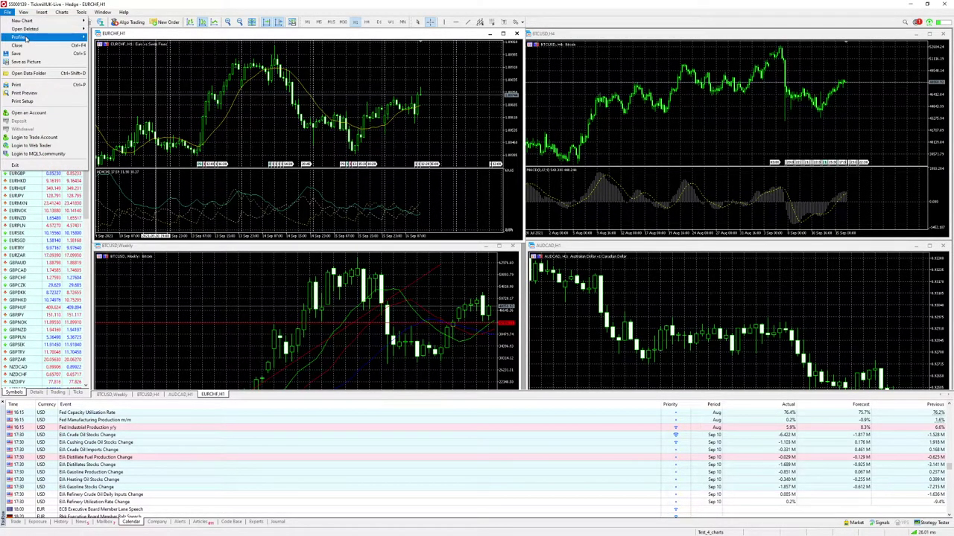
mouse_move(44, 36)
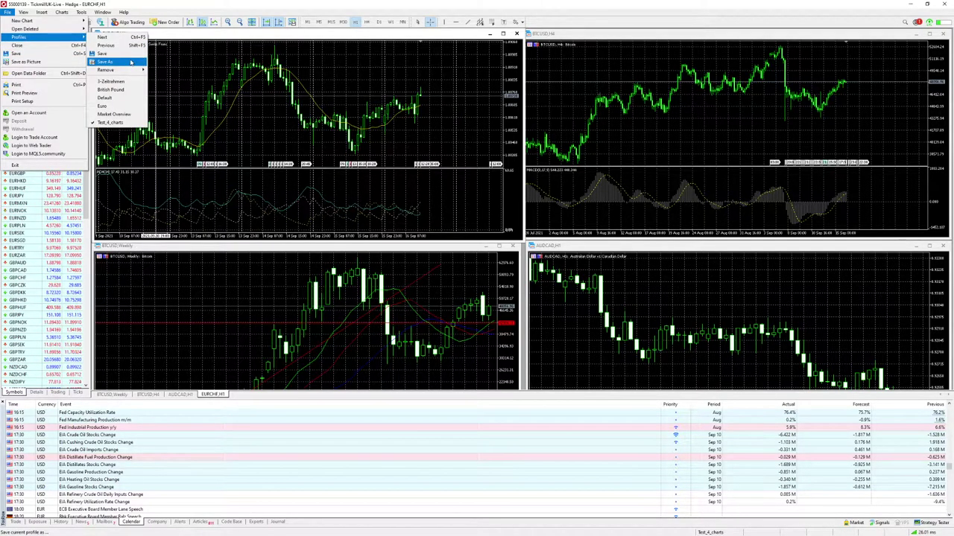
click(131, 62)
text(TestWith)
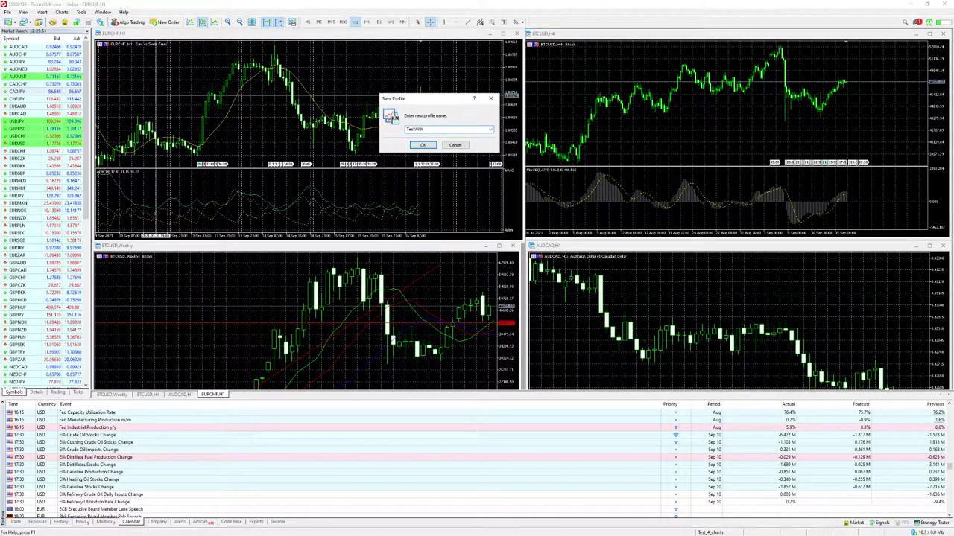
text(4Charts)
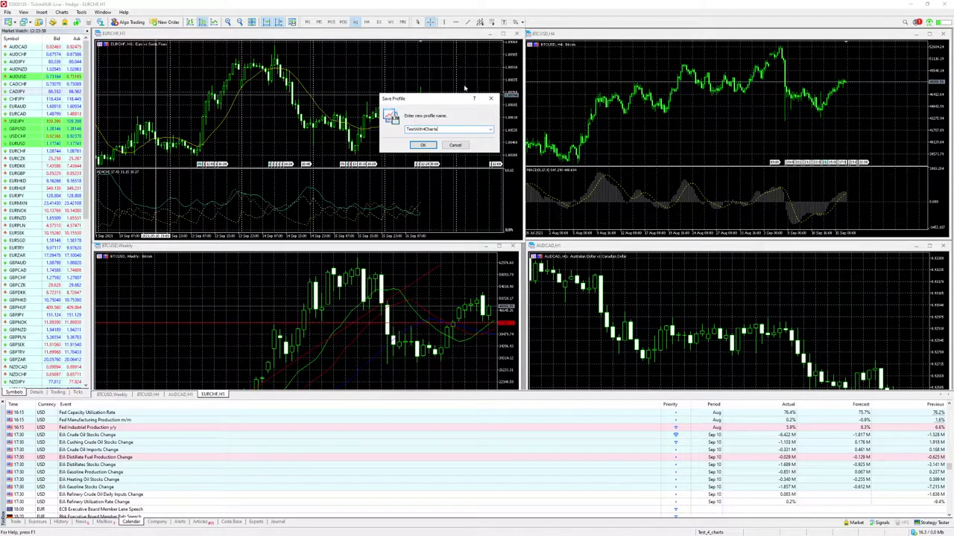
click(422, 144)
Step: Load the Euro chart profile and switch back to the TestWith4Charts profile
click(8, 12)
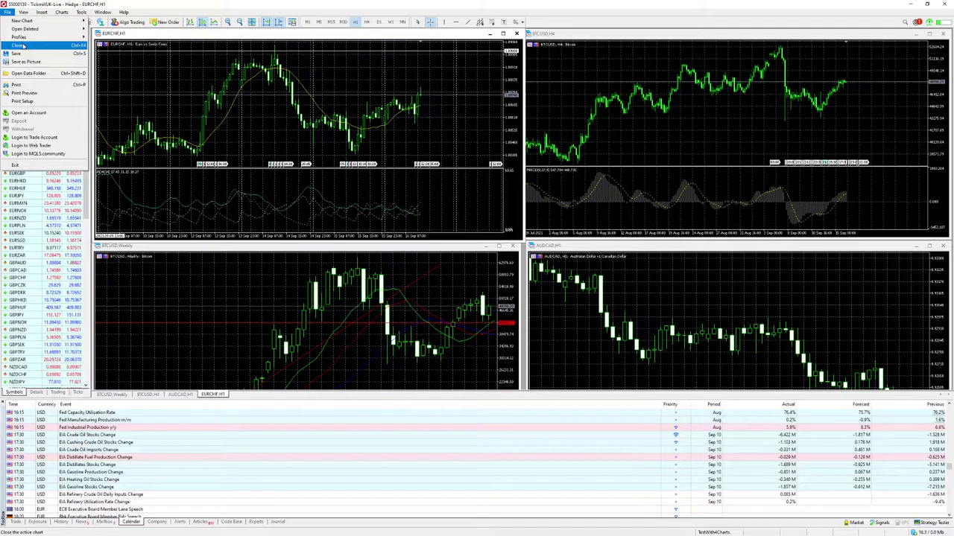
mouse_move(73, 38)
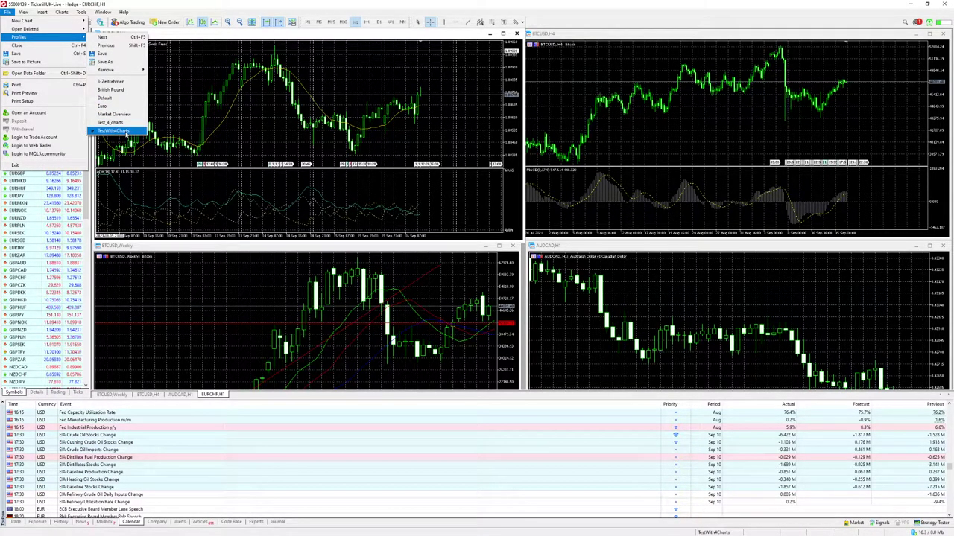
click(112, 107)
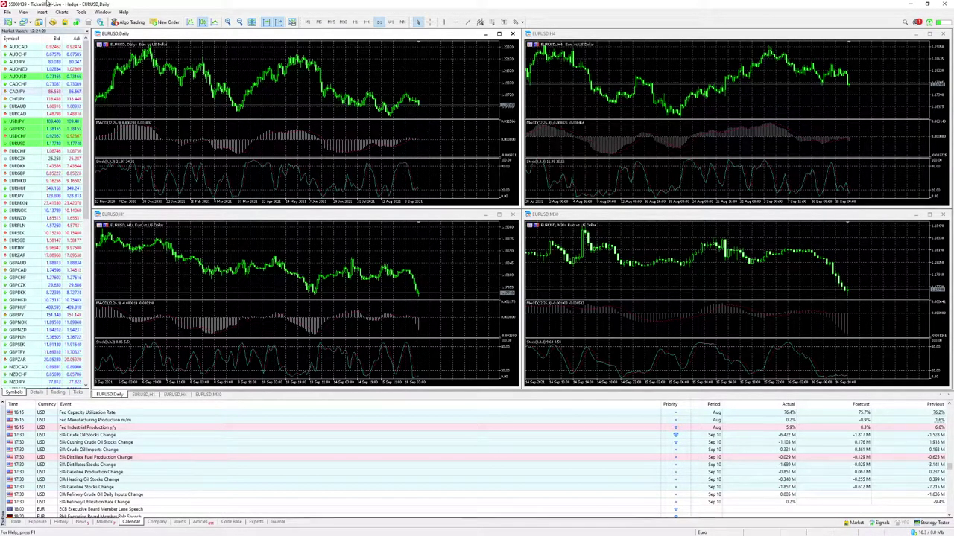
click(9, 14)
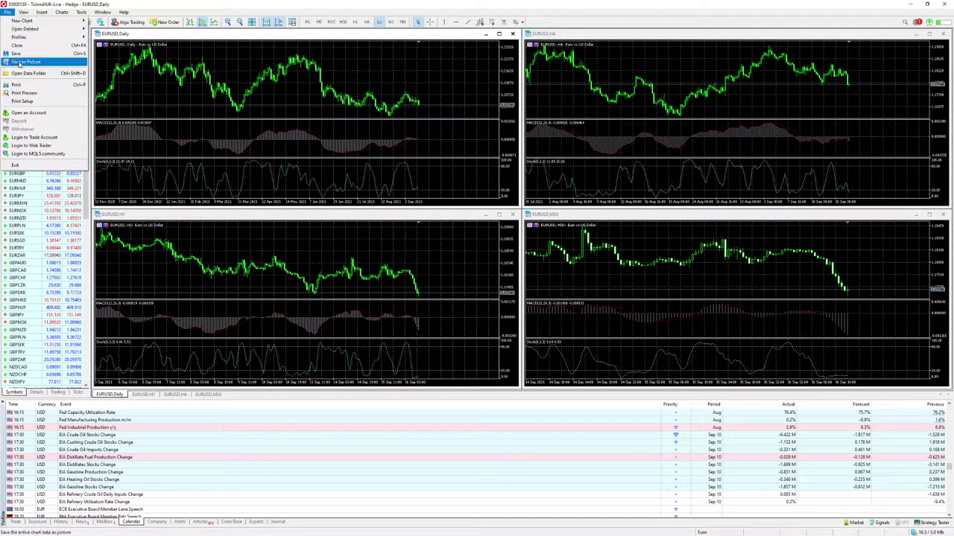
mouse_move(34, 38)
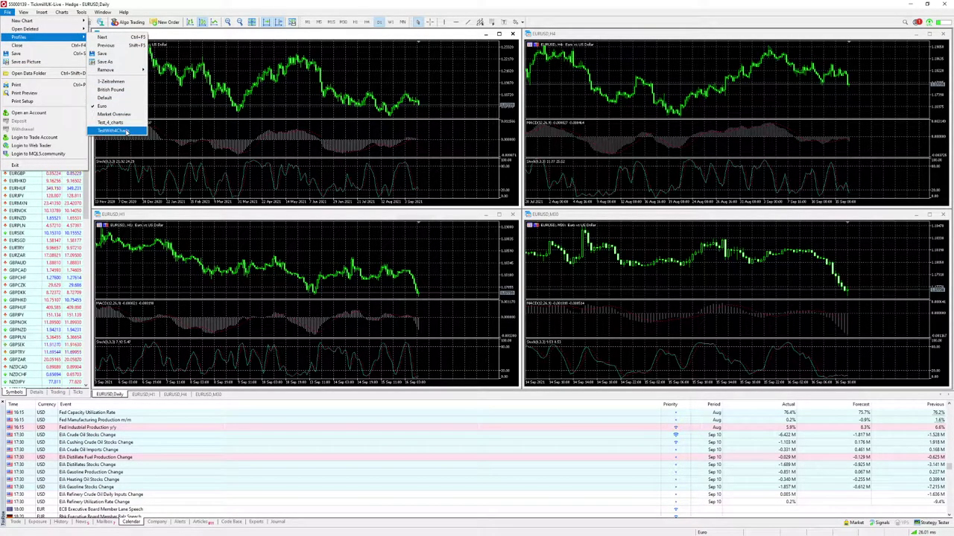
click(113, 131)
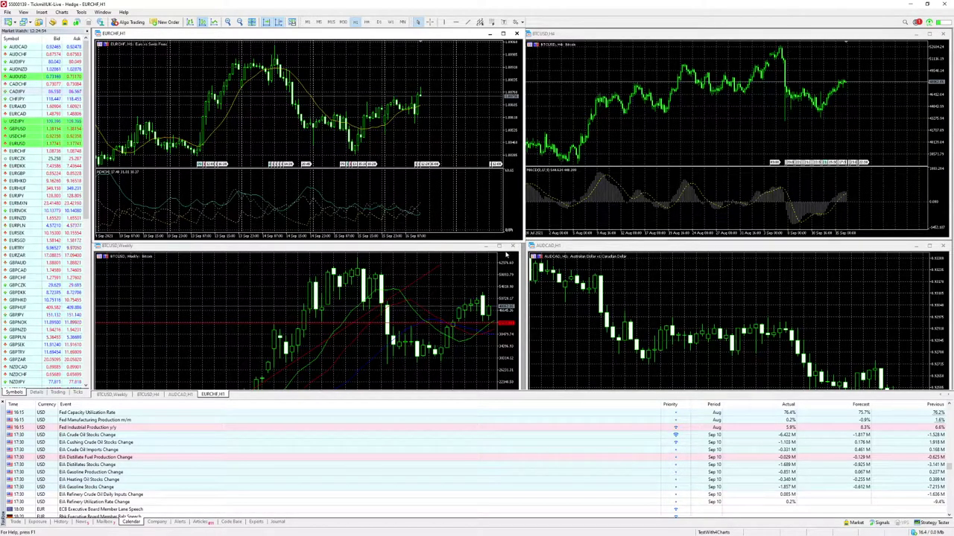
click(7, 13)
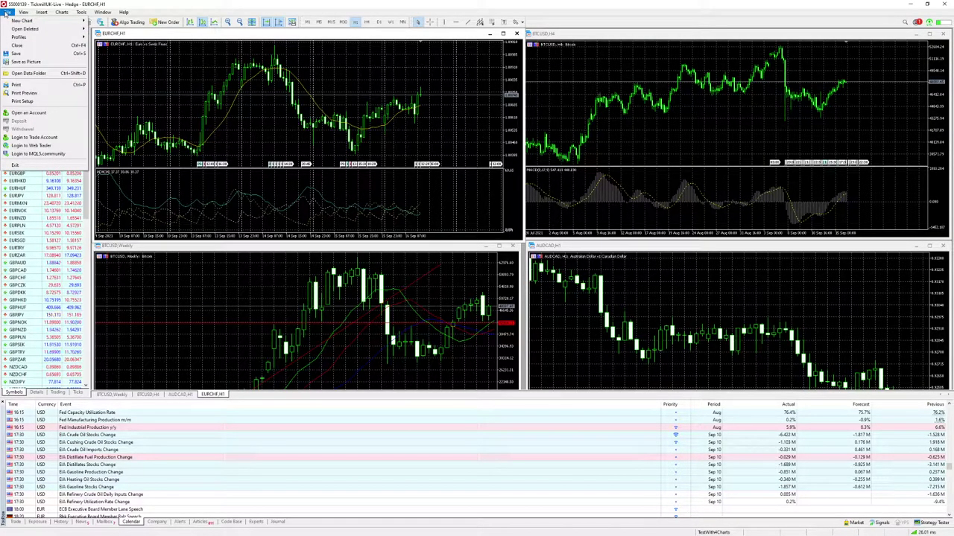
mouse_move(25, 14)
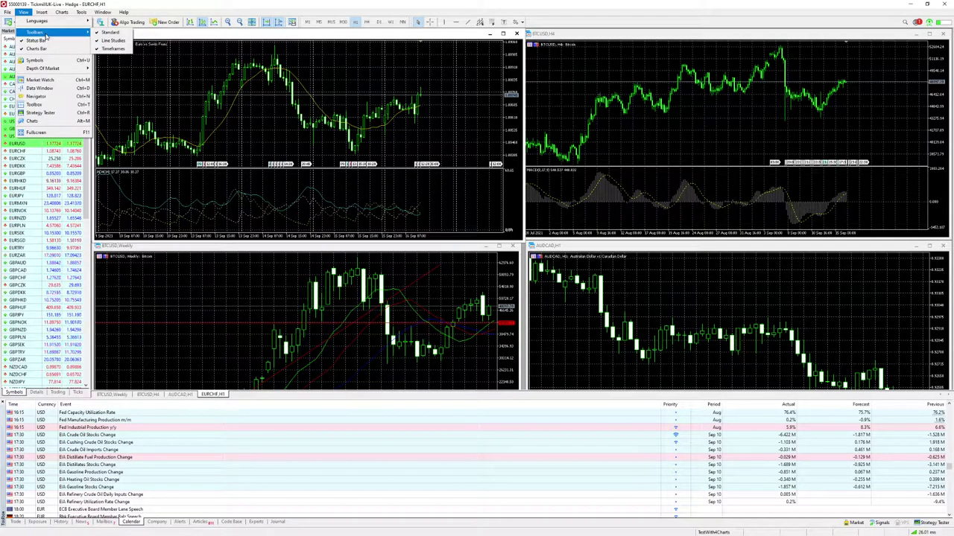
key(Escape)
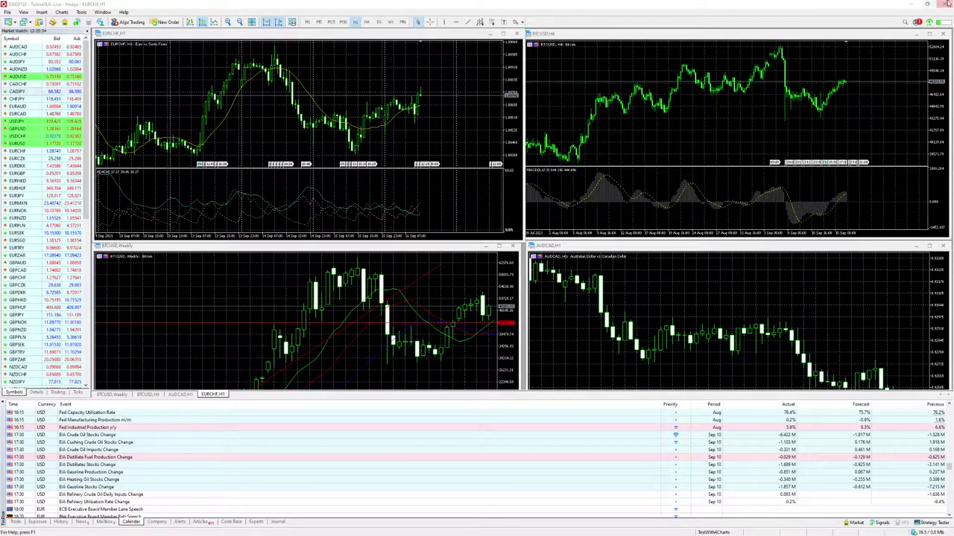
Step: Try drawing a green annotation arrow from the BTCUSD,Weekly chart up to the EURCHF,H1 chart and leave annotation mode
click(199, 147)
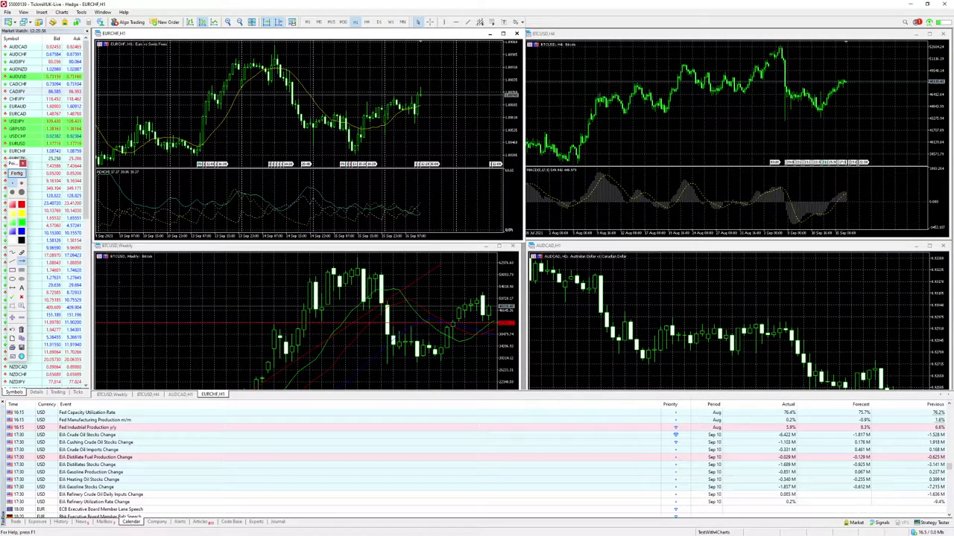
mouse_move(224, 337)
mouse_down()
mouse_move(90, 20)
mouse_move(329, 19)
mouse_move(420, 95)
mouse_move(345, 34)
mouse_move(237, 53)
mouse_up()
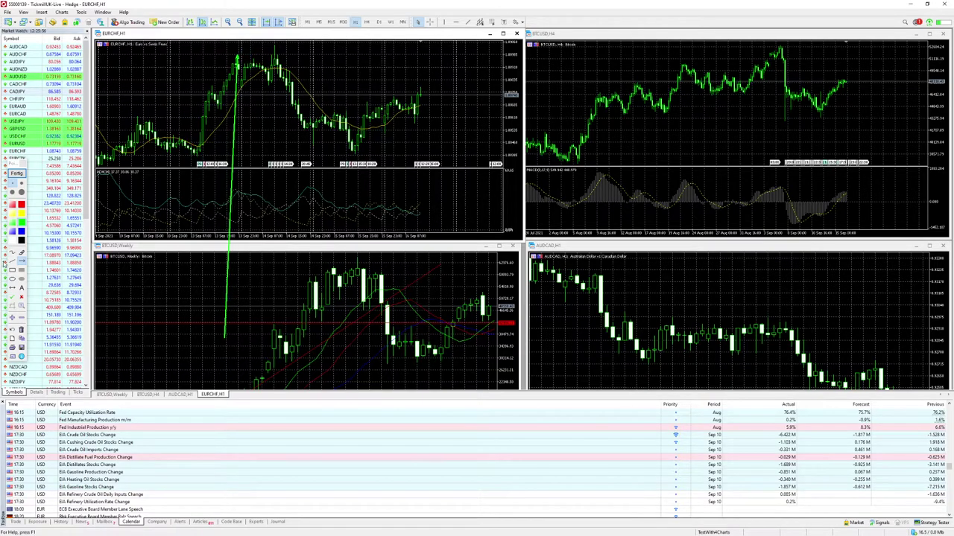
click(16, 173)
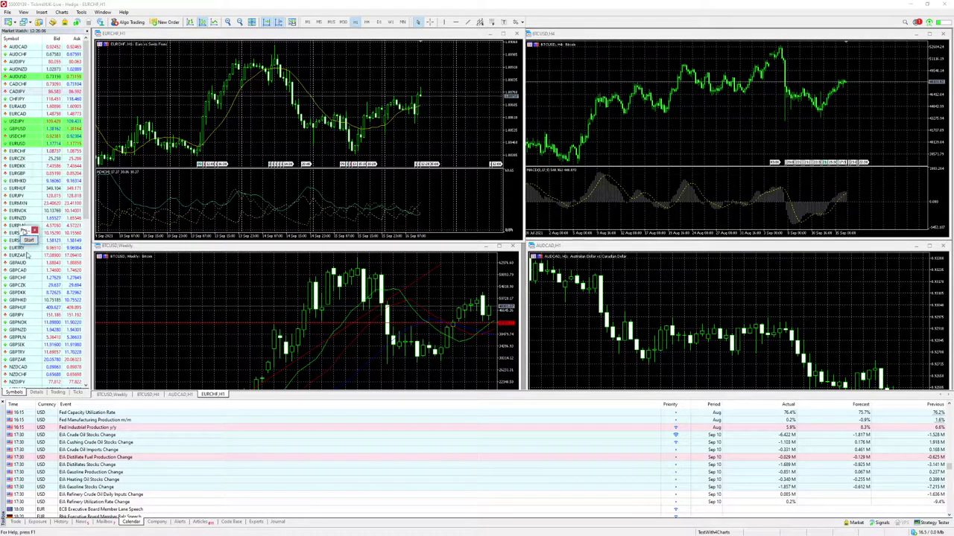
Step: Move the annotation tool's small window off the charts and maximize the EURCHF,H1 chart
drag(327, 513, 444, 516)
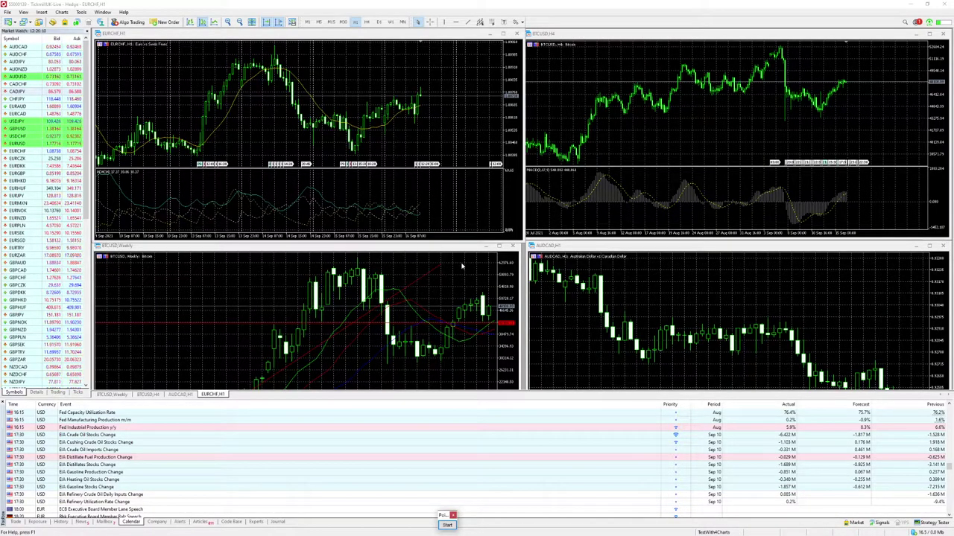
click(503, 35)
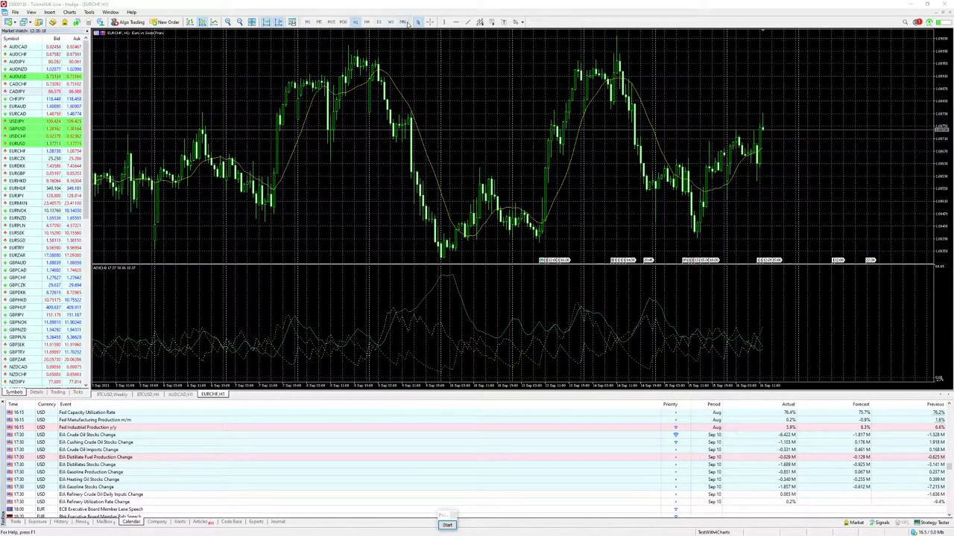
Step: Switch the EURCHF chart through the M5, M30 and H1 timeframes and settle on H4
click(320, 21)
click(343, 22)
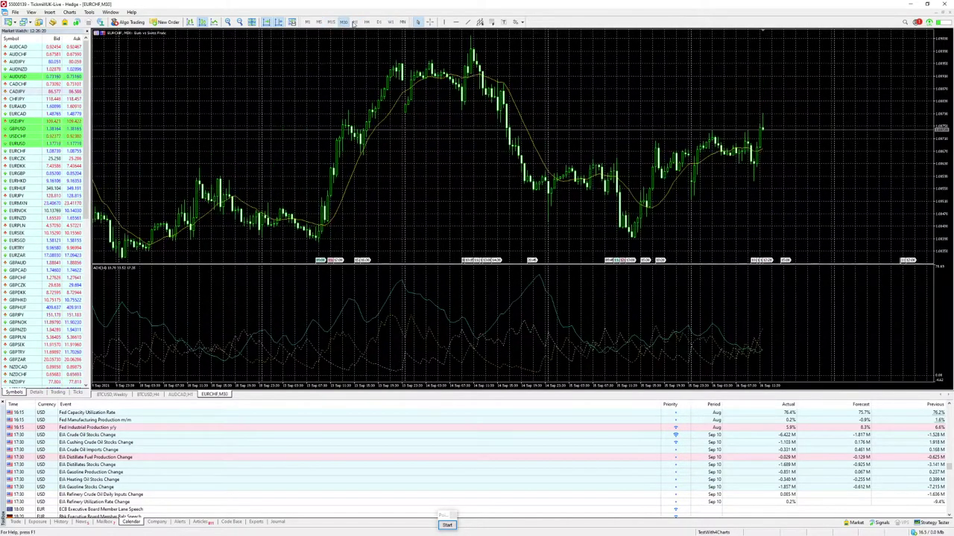
click(355, 22)
click(366, 21)
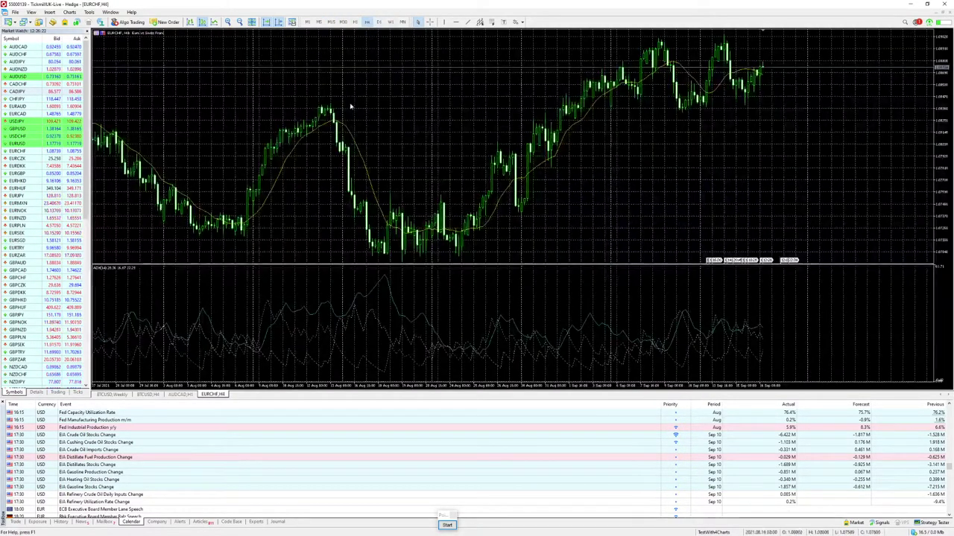
Step: Place a vertical line at about 26 August 2021 and a horizontal line crossing it on the EURCHF,H4 chart
click(431, 24)
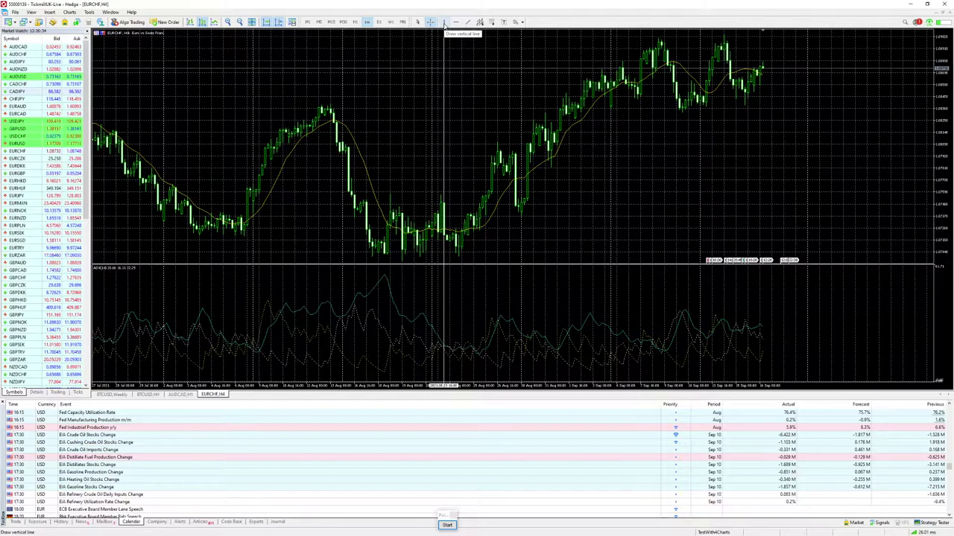
click(444, 23)
click(492, 118)
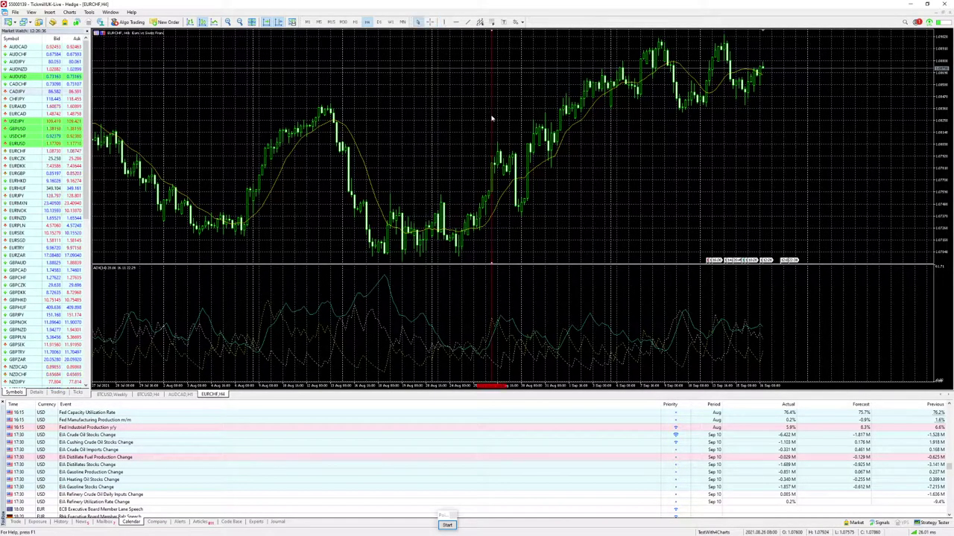
click(456, 21)
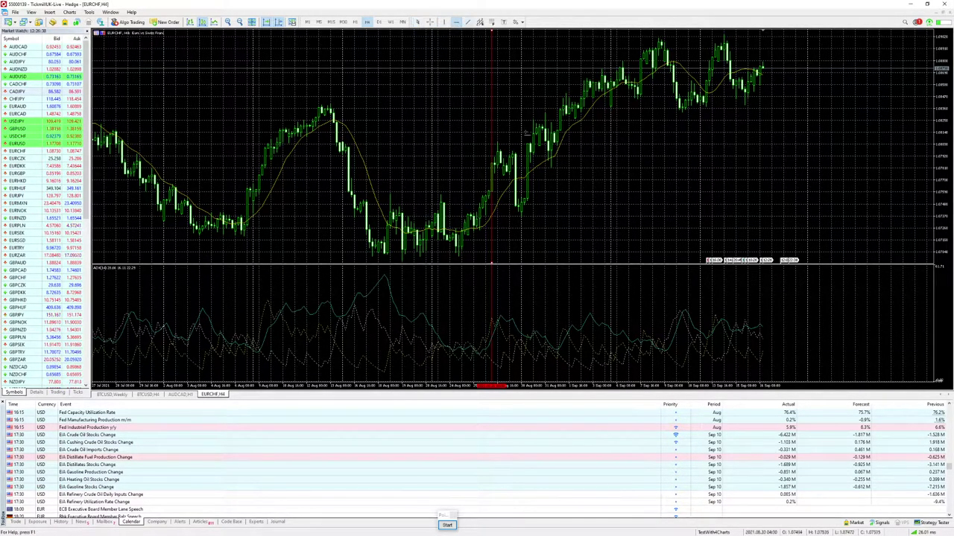
click(492, 157)
Step: Draw an equidistant channel on the EURCHF,H4 chart, starting from the early September candles and sloping upward
click(480, 22)
click(575, 99)
click(575, 146)
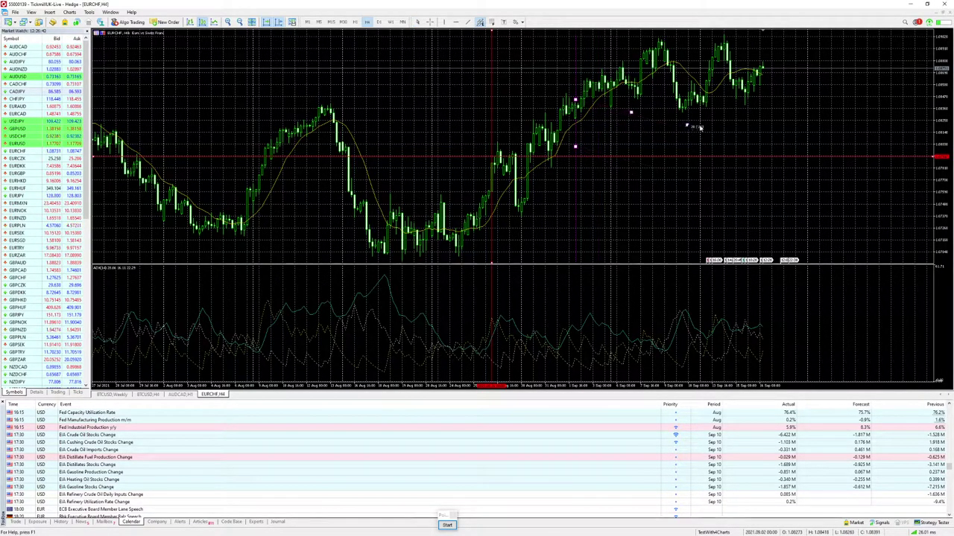
click(745, 32)
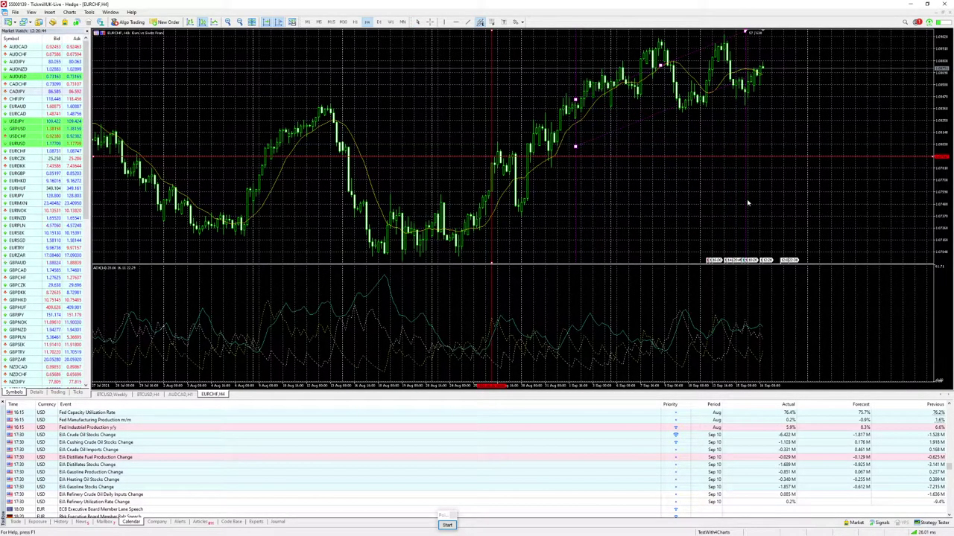
key(Delete)
Step: Reposition the equidistant channel so its two lines follow the highs and lows of the uptrend that starts in late August
drag(606, 84, 526, 160)
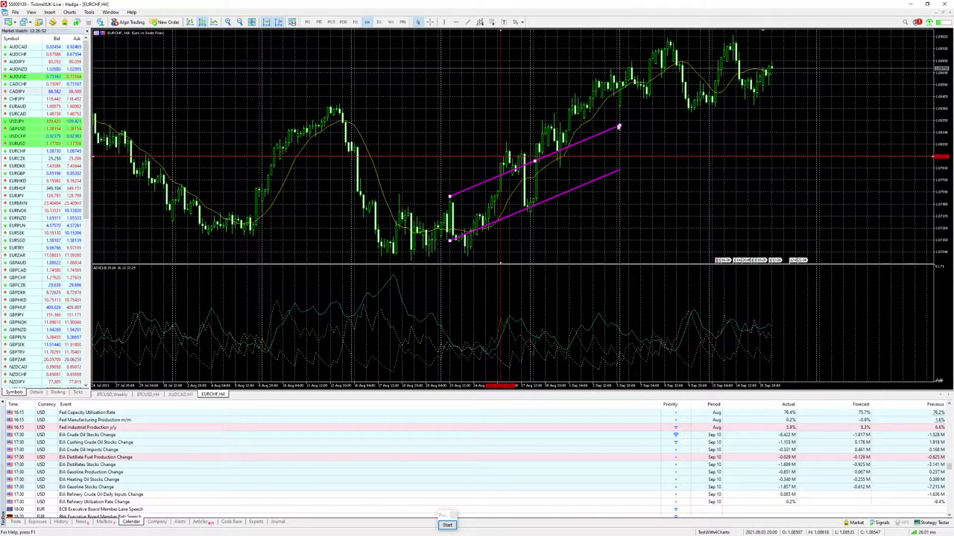
key(Delete)
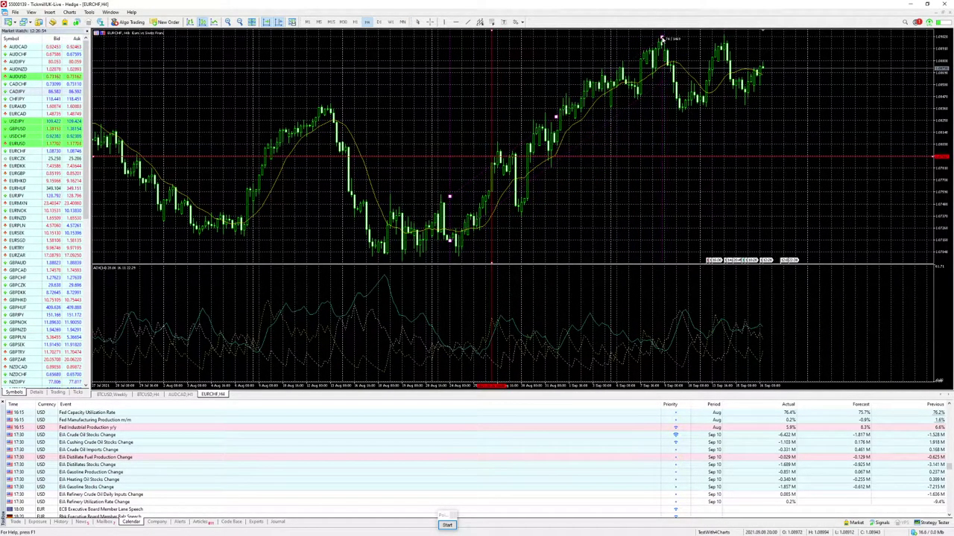
drag(637, 26, 643, 30)
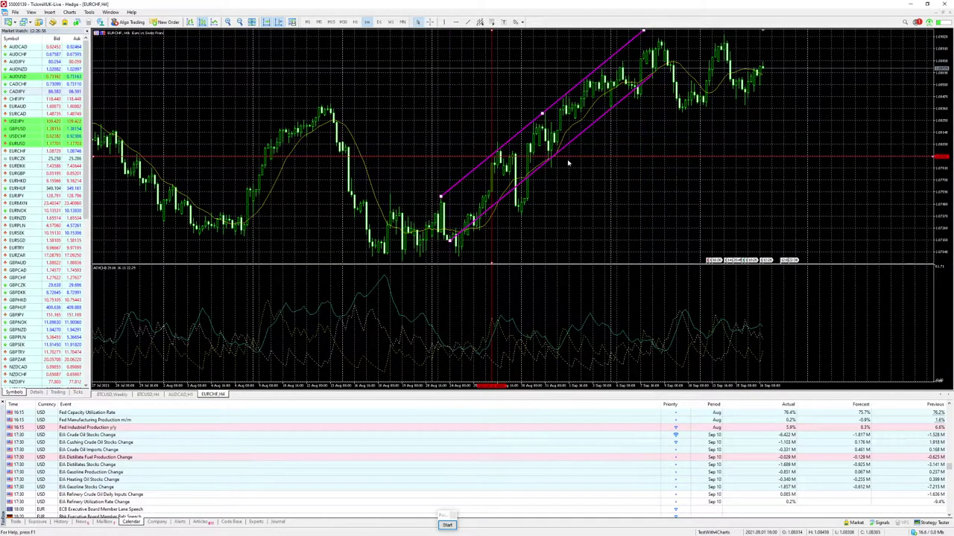
drag(450, 240, 500, 232)
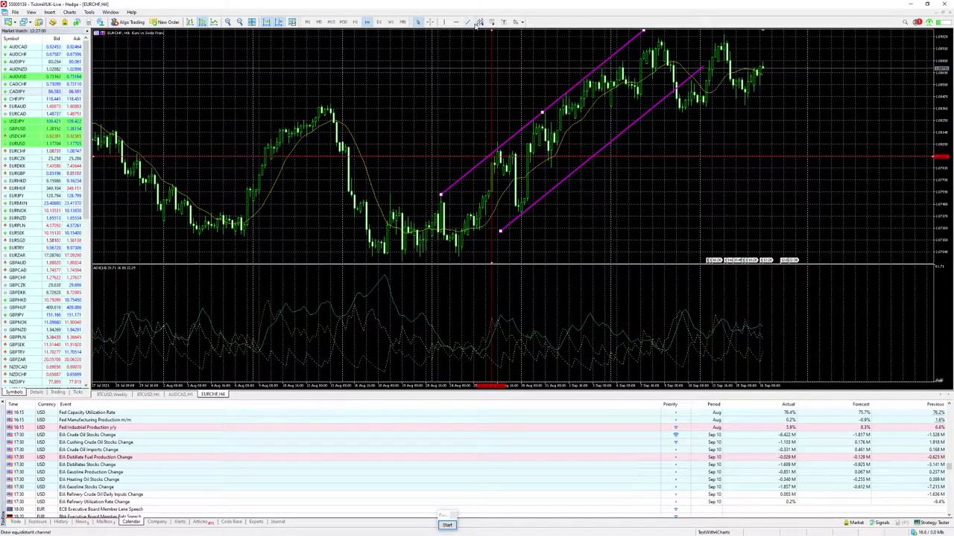
Step: Place a red text object below the channel and name it Testtext
click(504, 23)
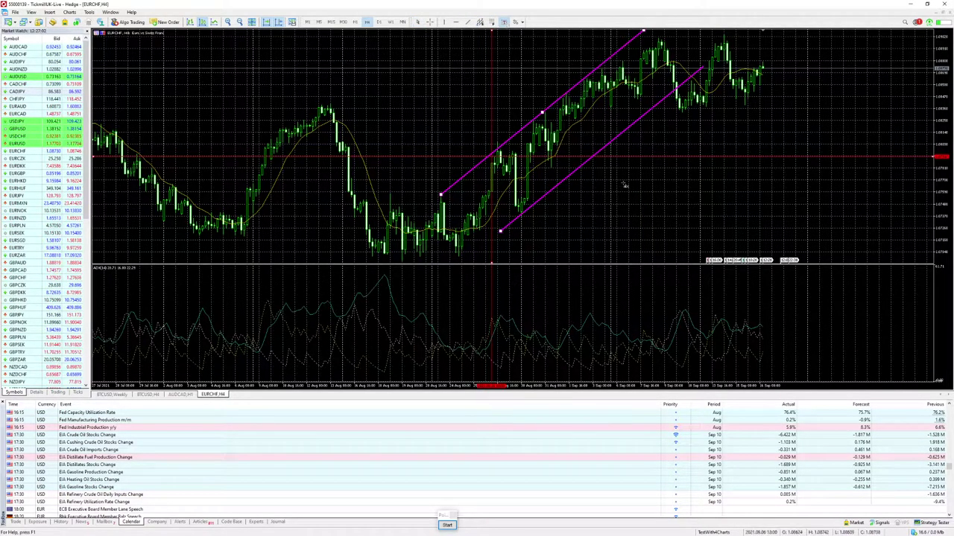
click(633, 168)
text(Testtext)
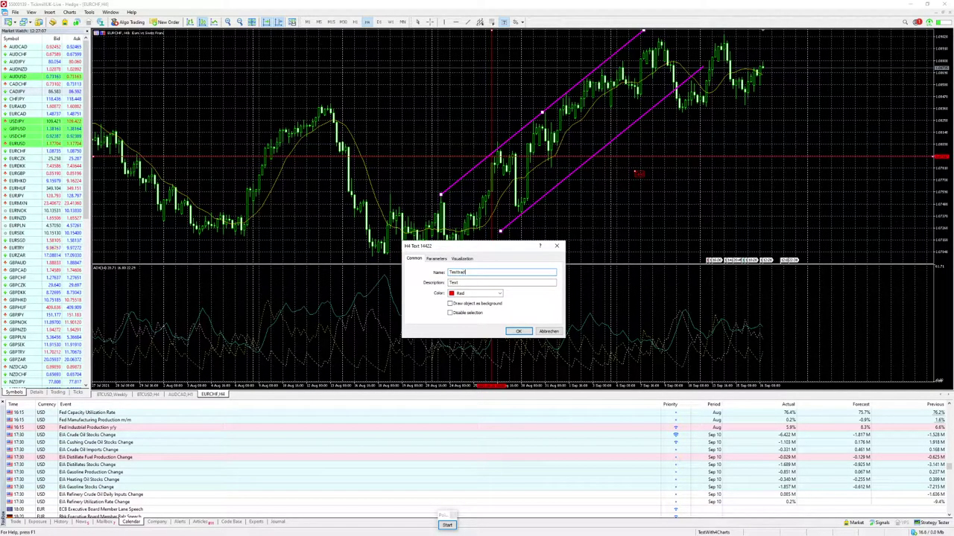
key(Return)
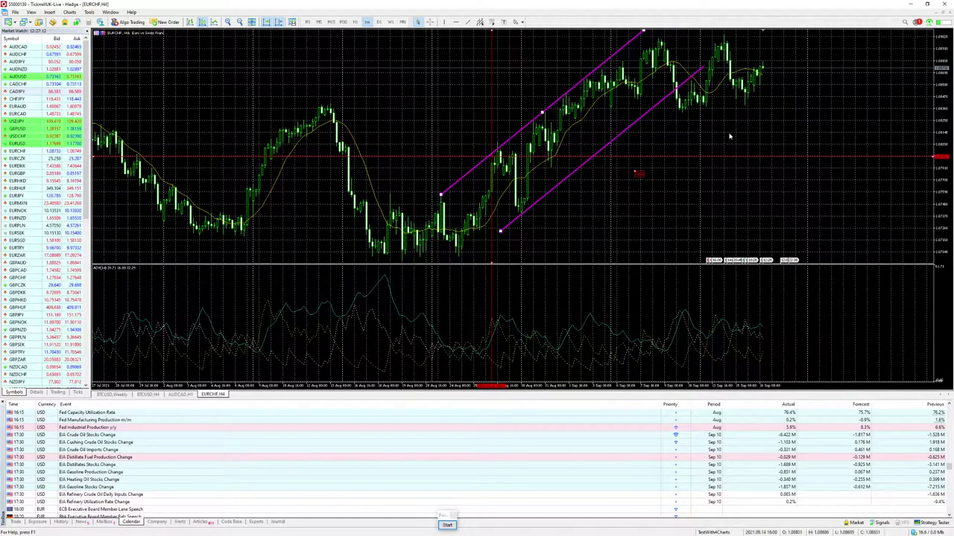
Step: Set the equidistant channel's colour to Salmon and its line to the thickest width in its properties
right_click(542, 114)
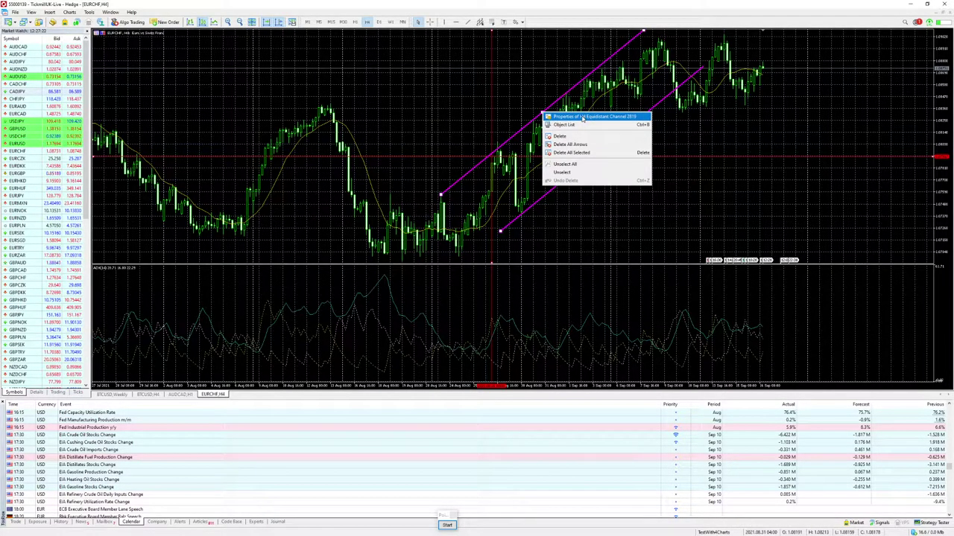
click(562, 92)
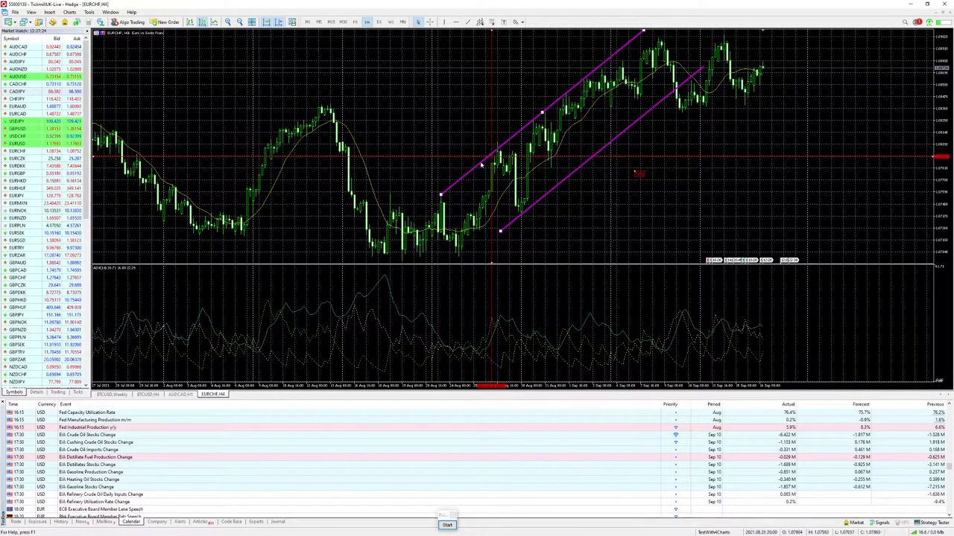
click(544, 114)
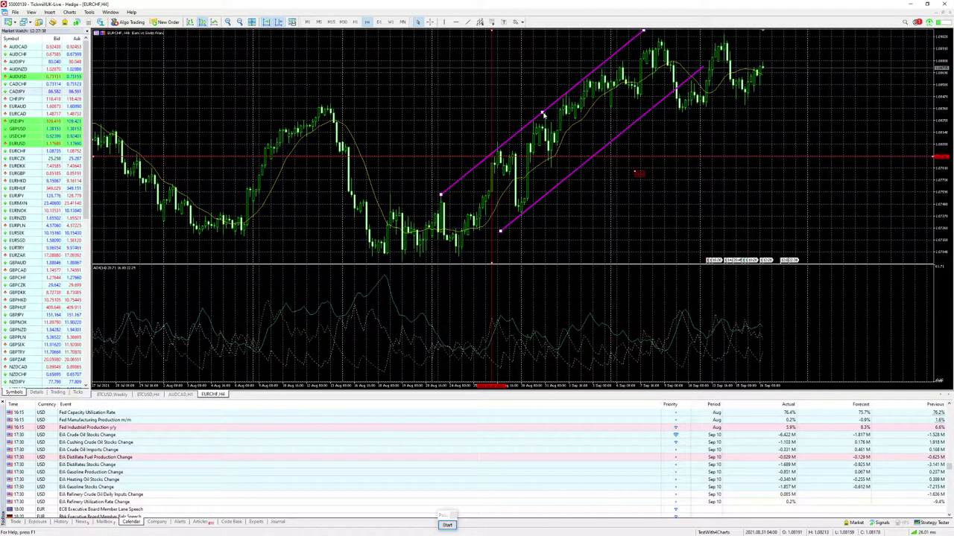
right_click(544, 114)
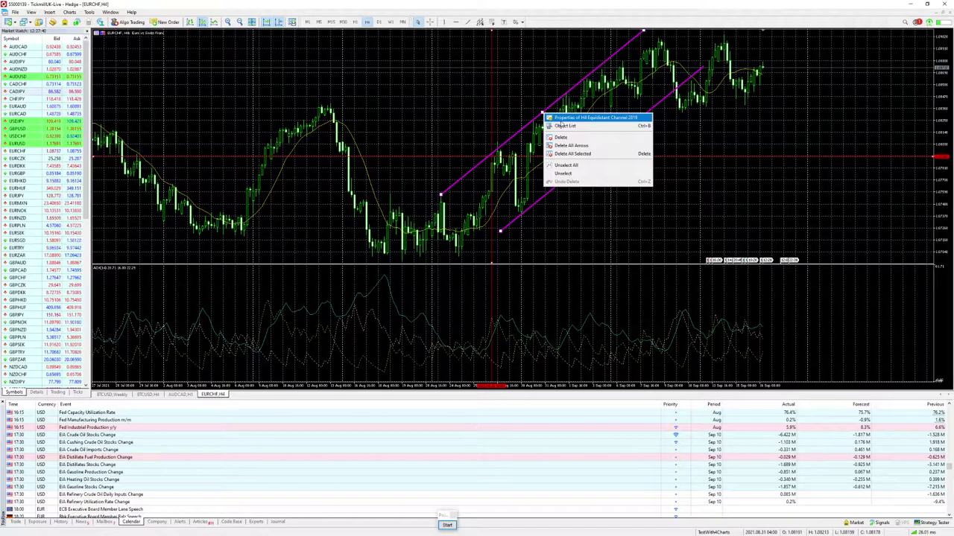
click(561, 120)
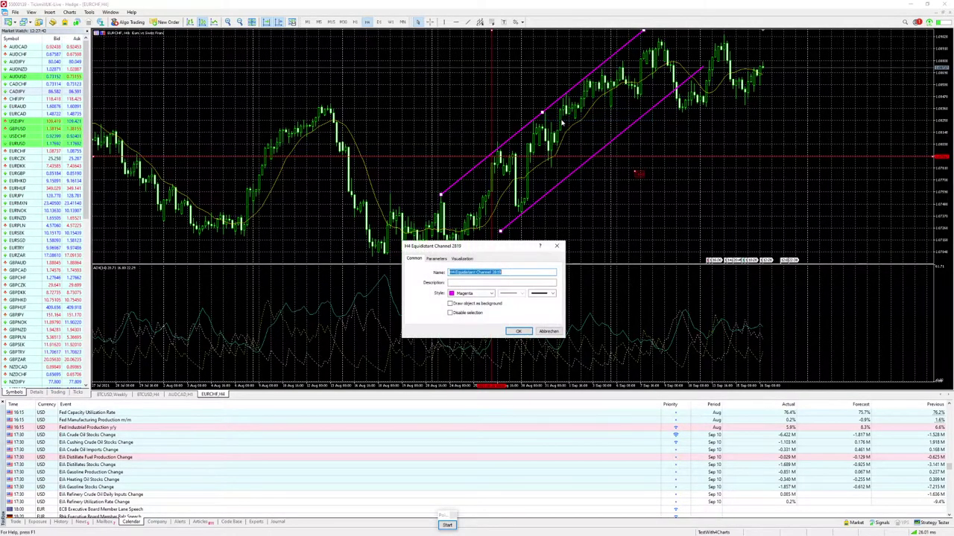
click(492, 293)
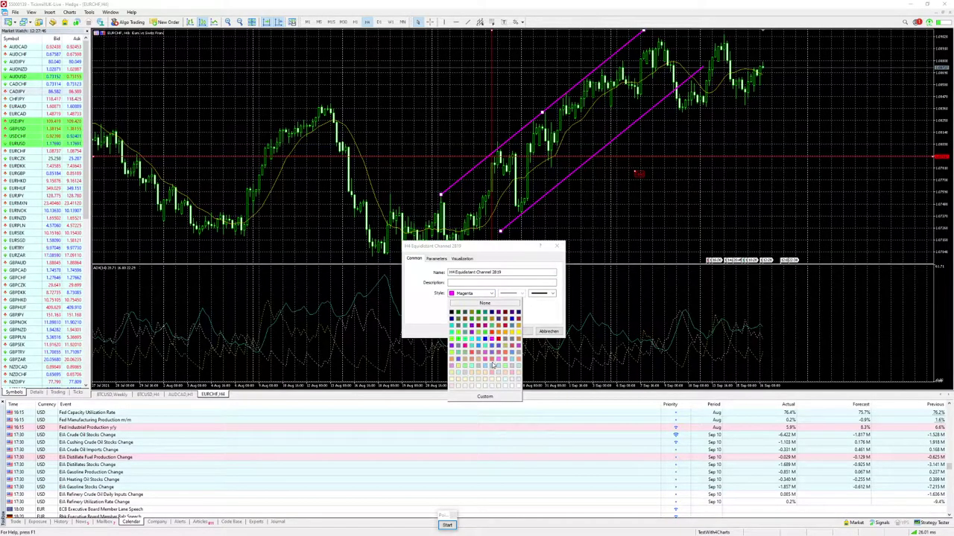
click(494, 365)
click(540, 298)
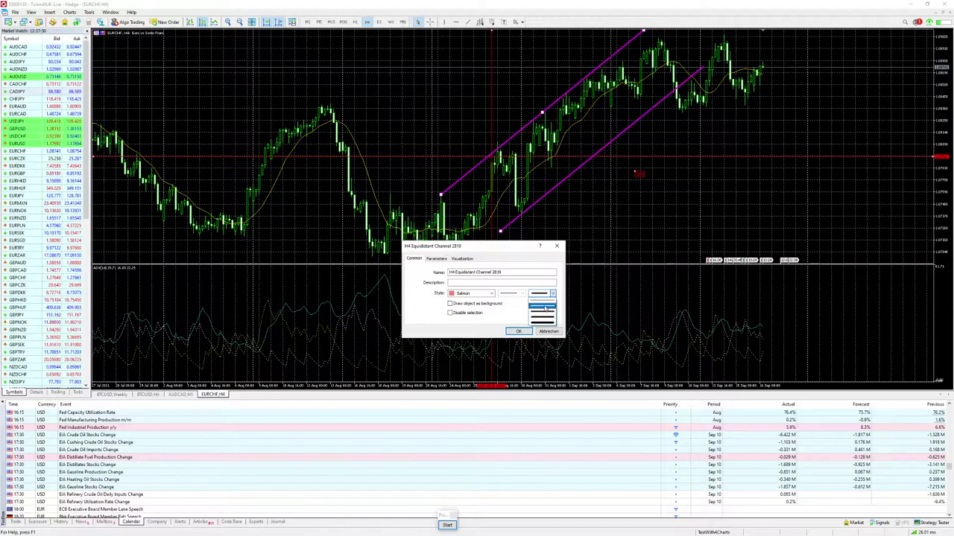
click(543, 322)
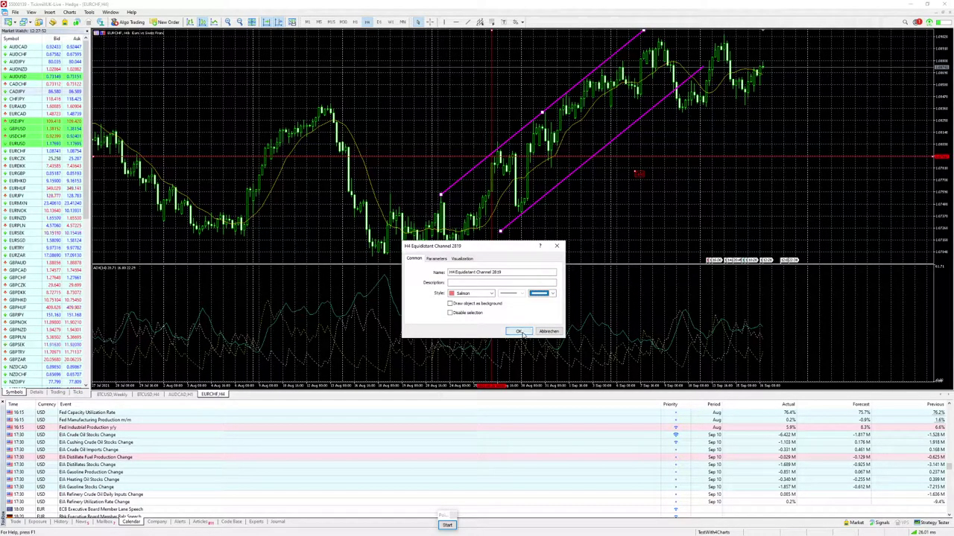
click(520, 332)
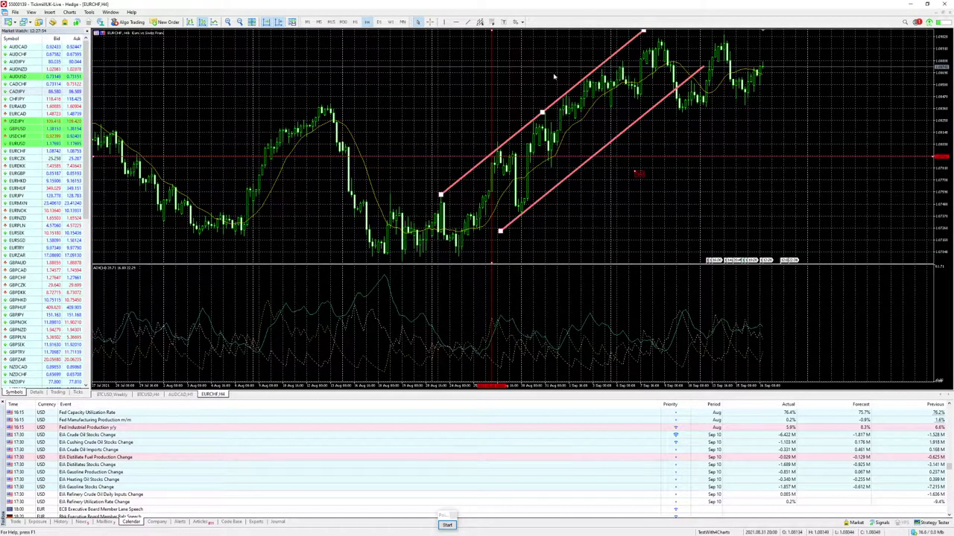
Step: Delete all selected drawing objects from the EURCHF,H4 chart
right_click(541, 114)
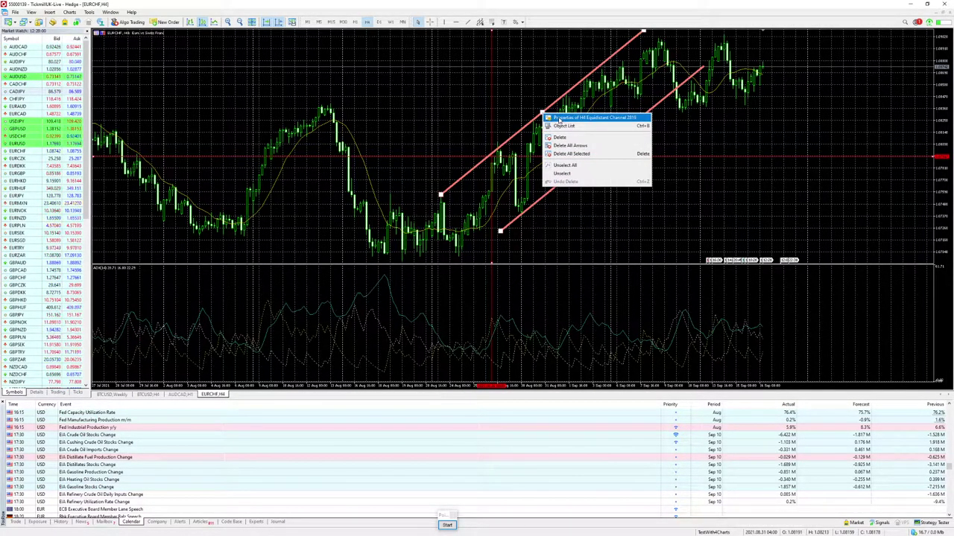
click(582, 155)
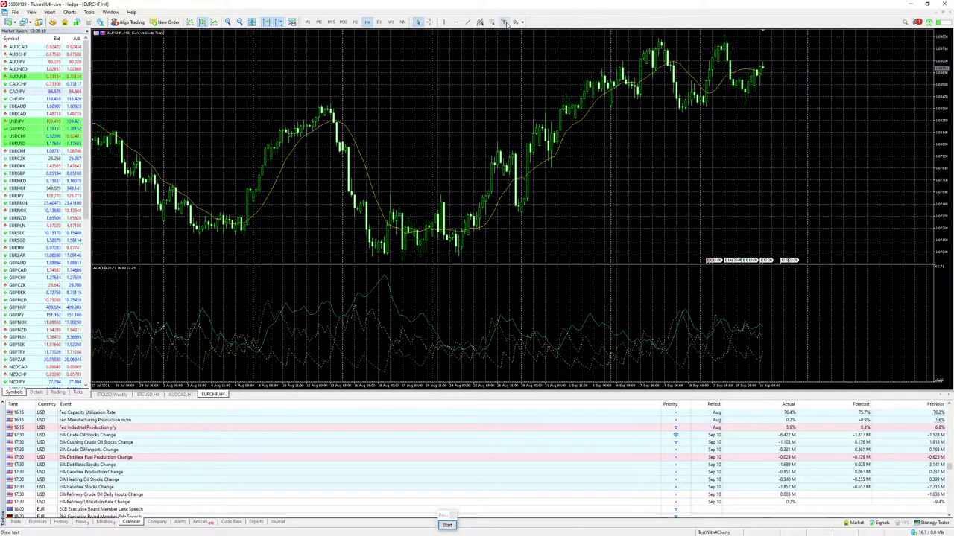
click(522, 22)
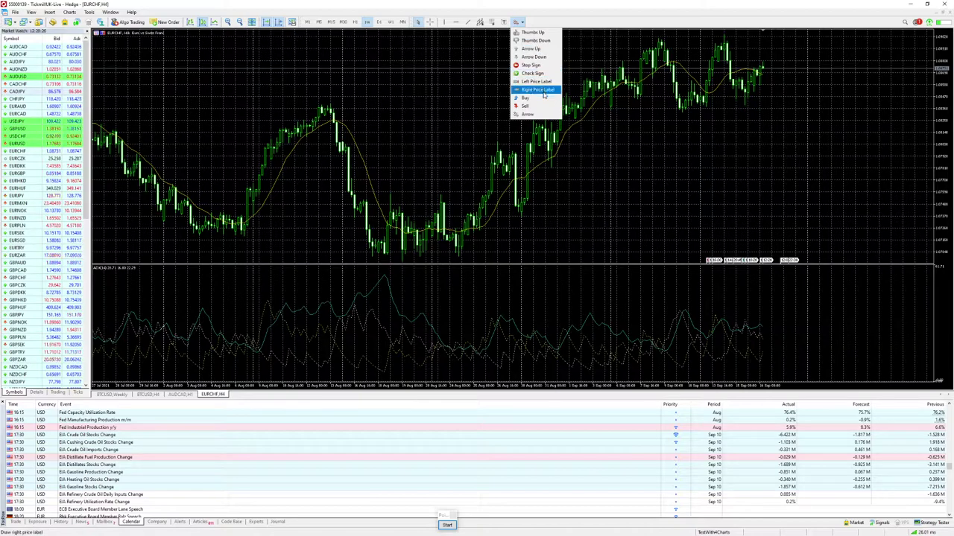
click(695, 173)
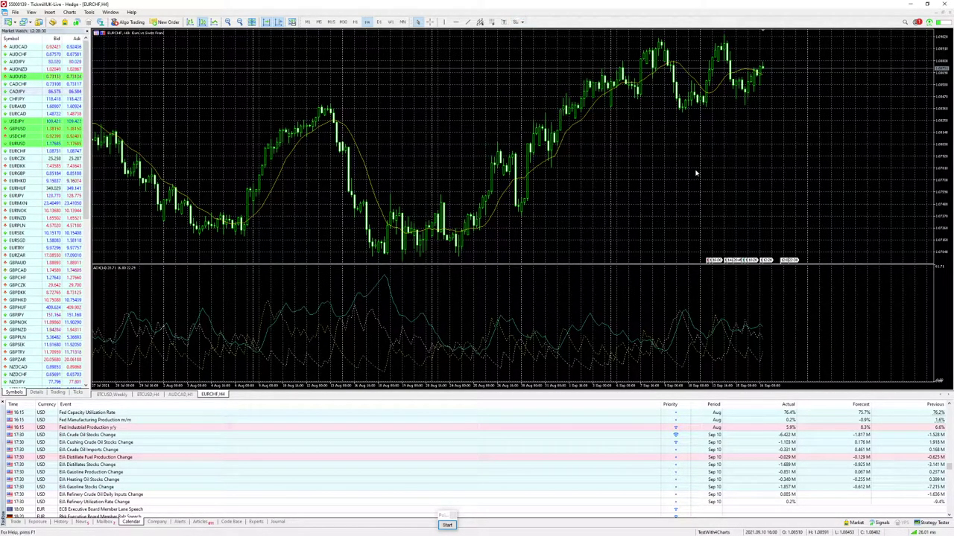
Step: Turn the status bar off and on again, and sort the Market Watch list by Ask
click(32, 12)
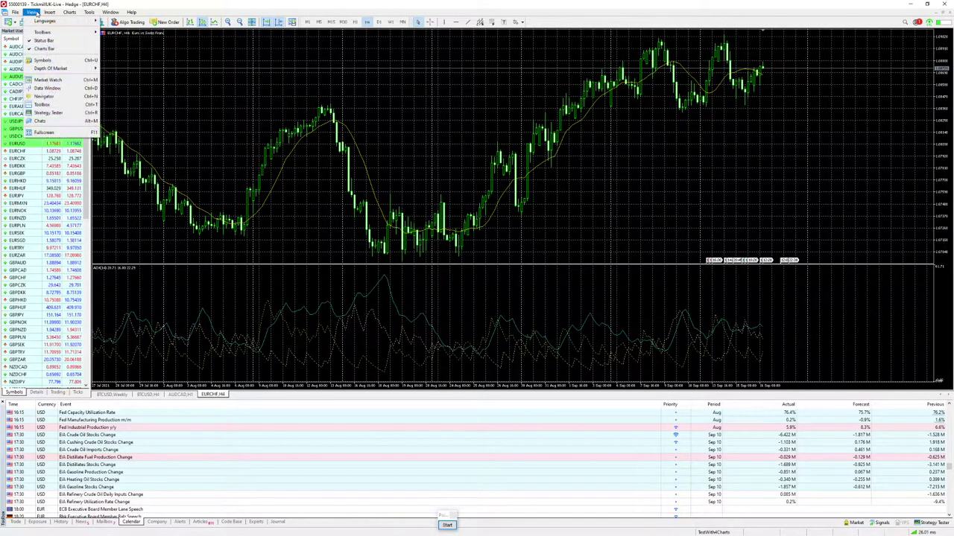
click(69, 43)
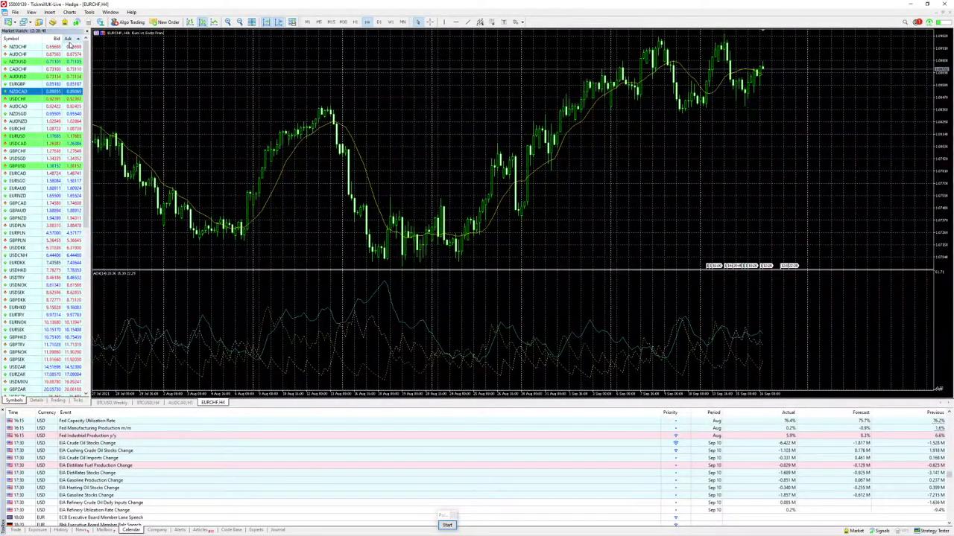
click(31, 12)
mouse_move(49, 12)
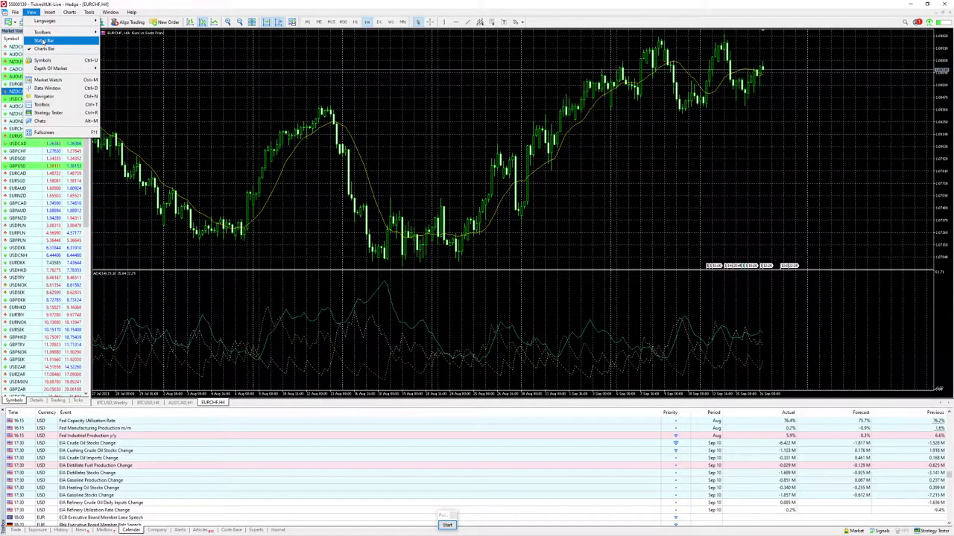
click(43, 40)
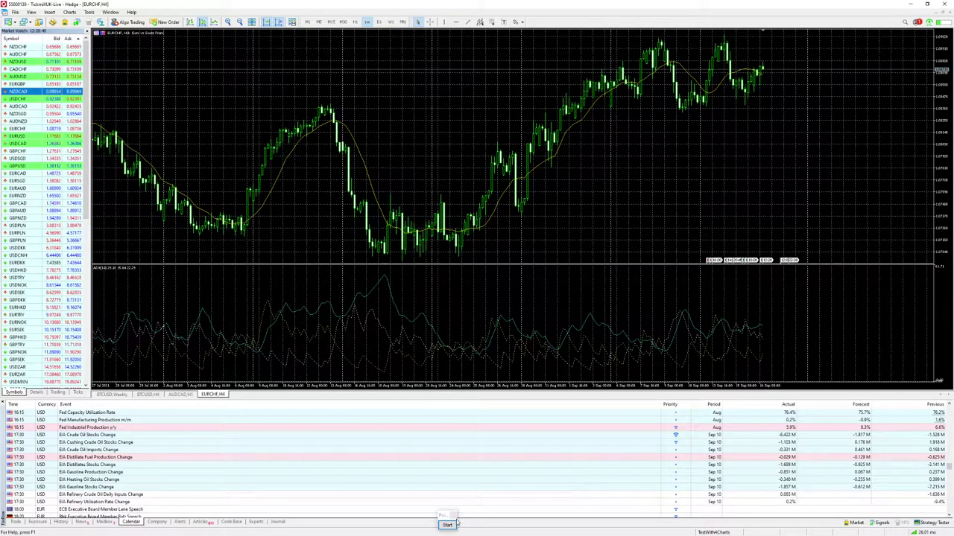
Step: Open the annotation tool over the Market Watch and try a long green arrow down to the calendar area, then remove it
mouse_move(445, 516)
mouse_down()
mouse_move(133, 166)
mouse_move(71, 123)
mouse_up()
drag(104, 203, 343, 532)
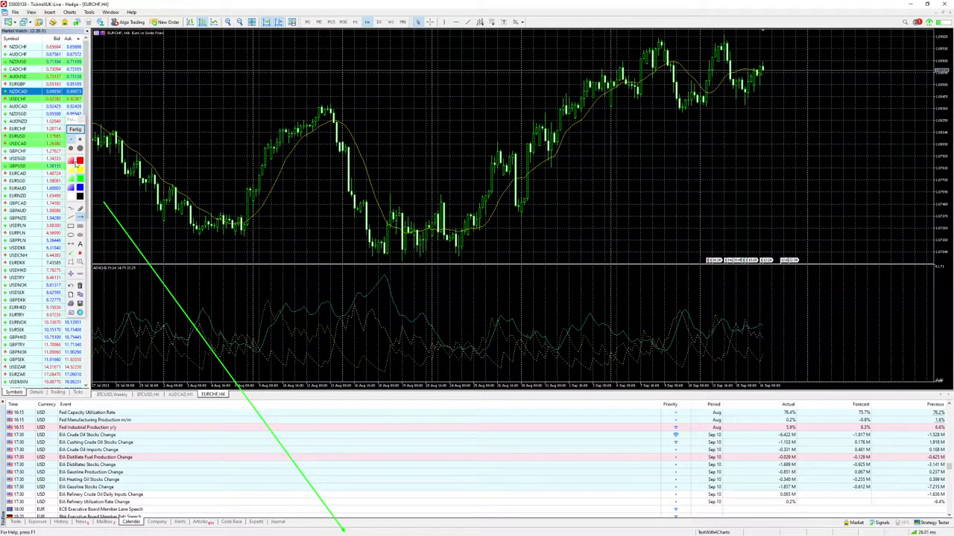
key(Delete)
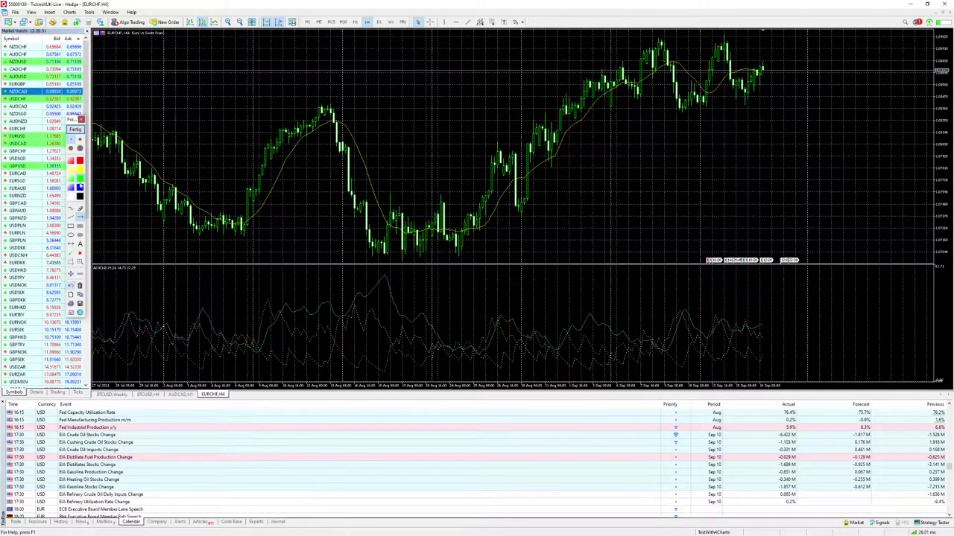
Step: Draw a short green annotation arrow up to the EURCHF candles, leave annotation mode and move the tool's window off the Market Watch
click(80, 217)
mouse_move(106, 262)
mouse_down()
mouse_move(681, 420)
mouse_move(845, 526)
mouse_move(898, 516)
mouse_move(875, 515)
mouse_move(915, 524)
mouse_move(634, 391)
mouse_move(179, 212)
mouse_up()
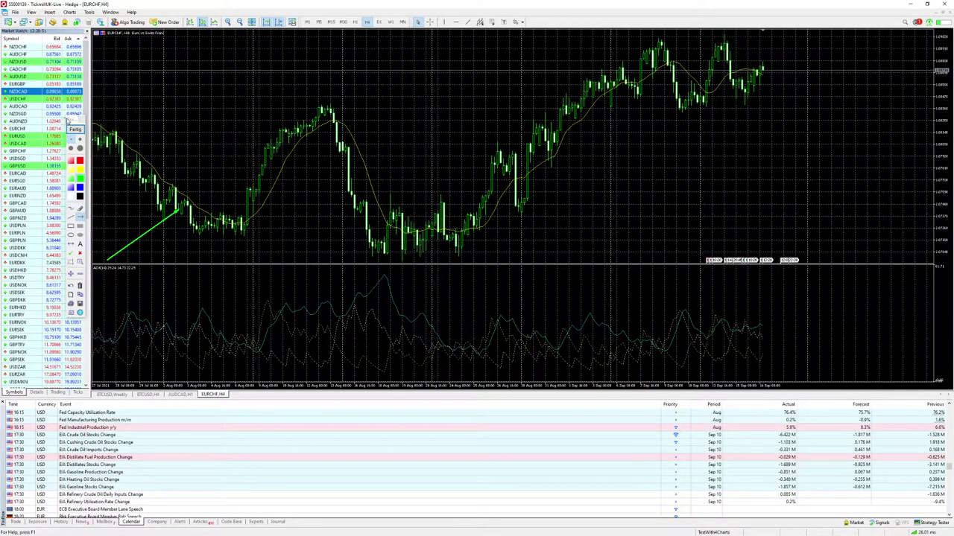
click(75, 129)
drag(71, 122, 309, 517)
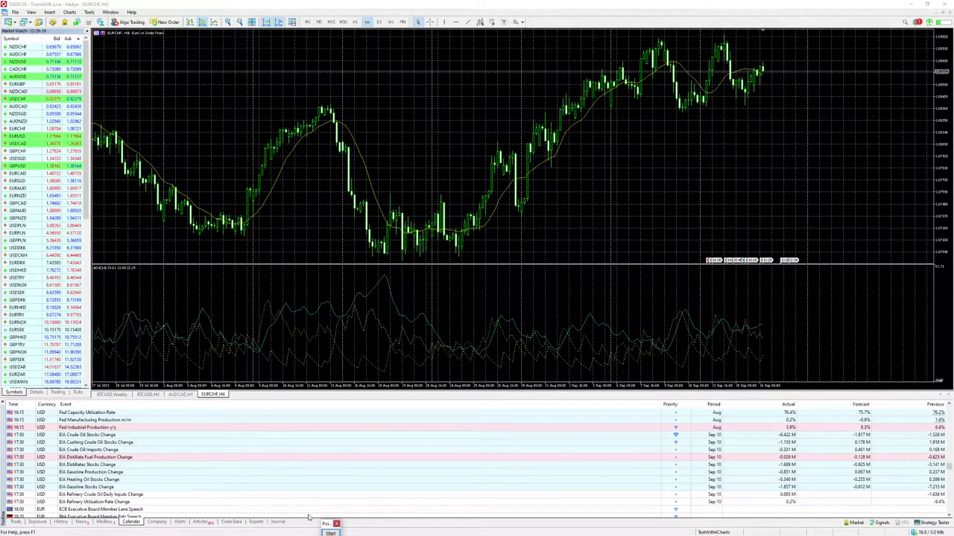
Step: View the open AUDCAD,H1 and BTCUSD,H4 charts and return to the EURCHF,H4 chart
click(31, 12)
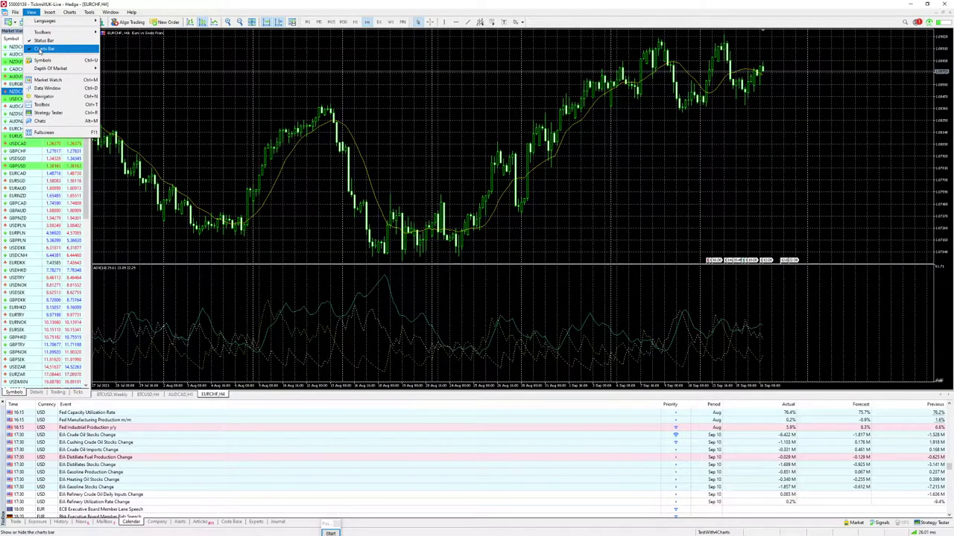
key(Escape)
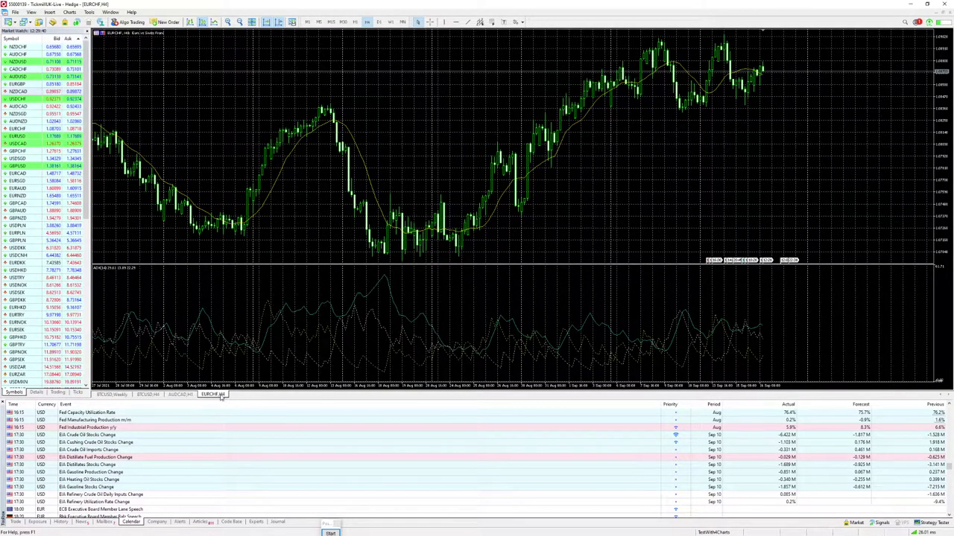
click(180, 395)
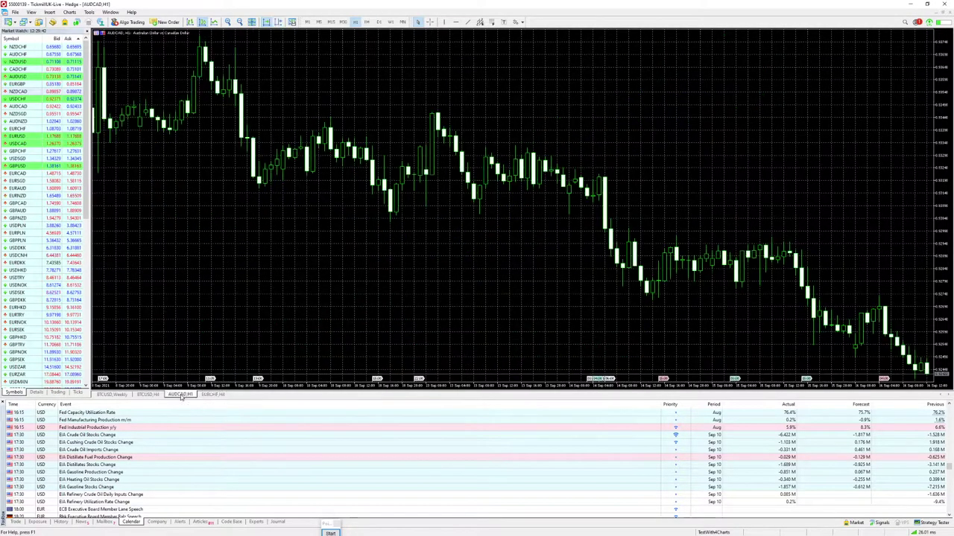
click(148, 395)
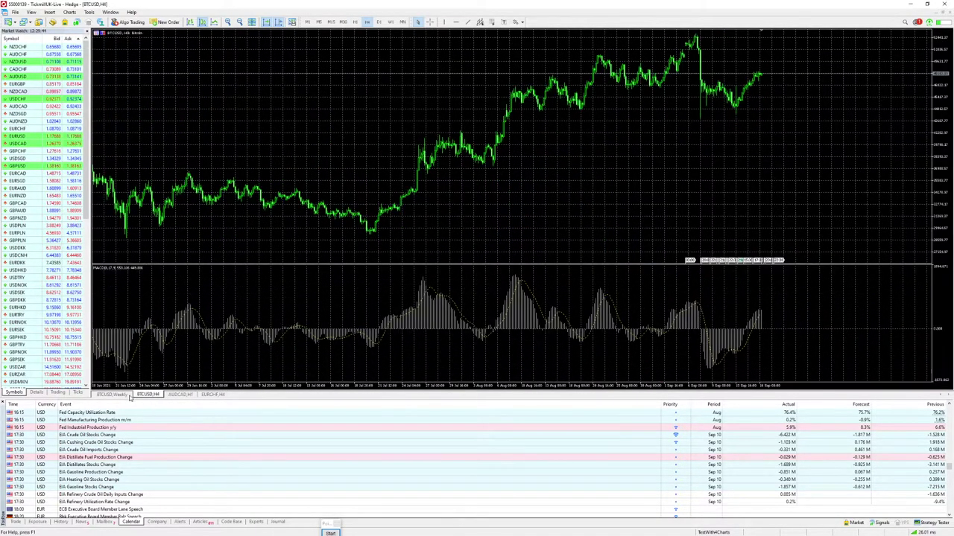
click(179, 395)
click(213, 396)
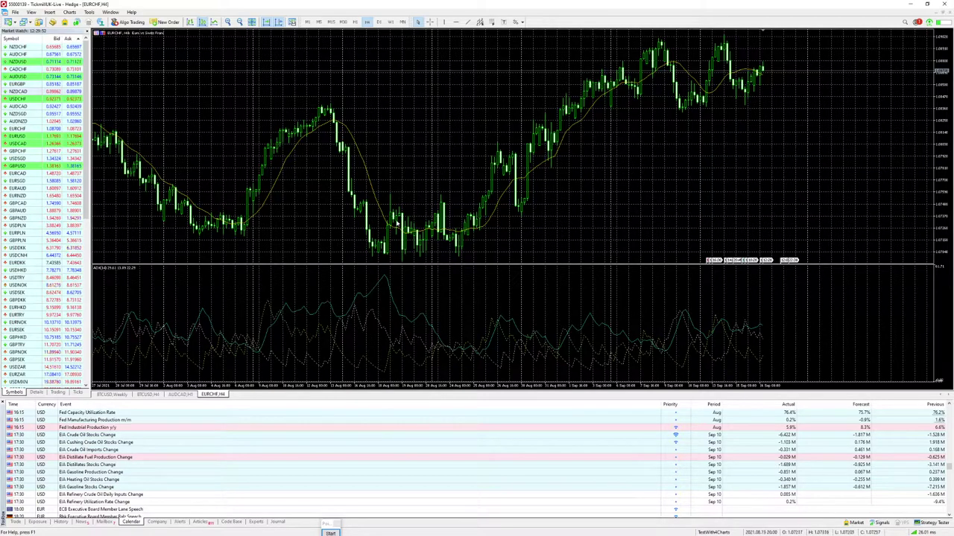
click(30, 13)
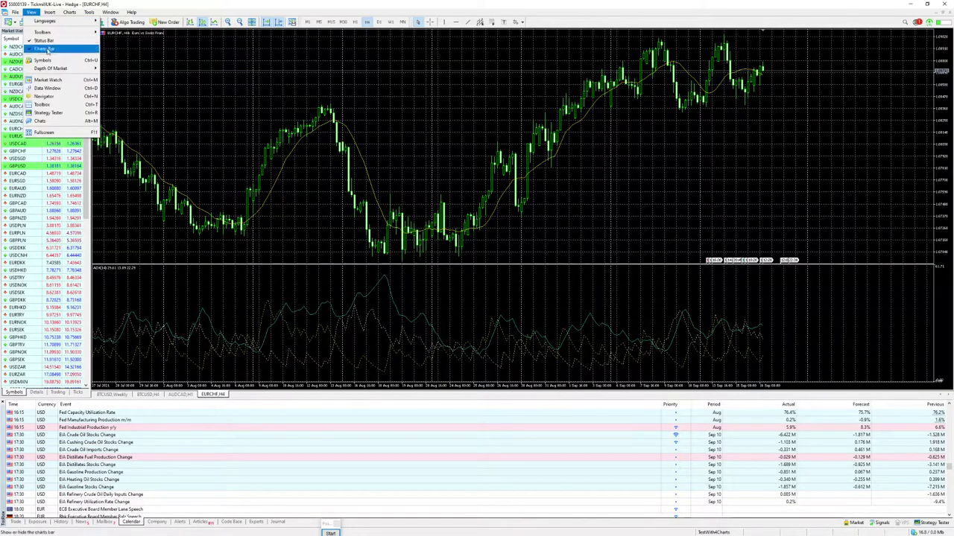
click(192, 283)
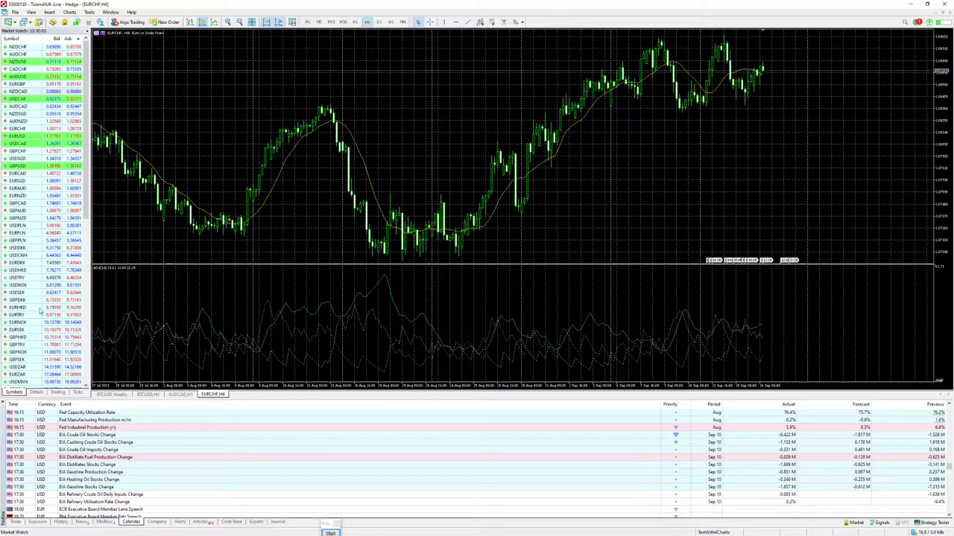
Step: Hide all symbols in the Market Watch that can be hidden
right_click(36, 173)
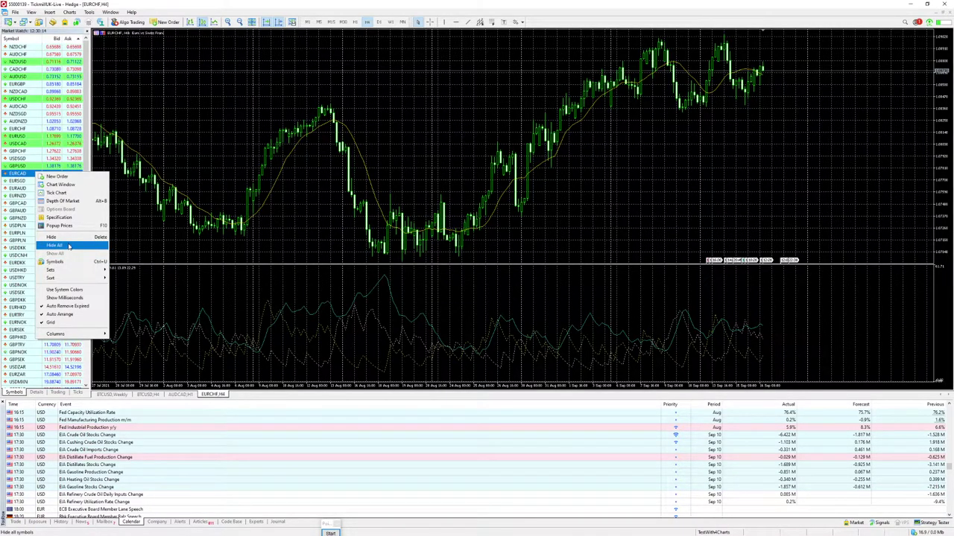
click(69, 246)
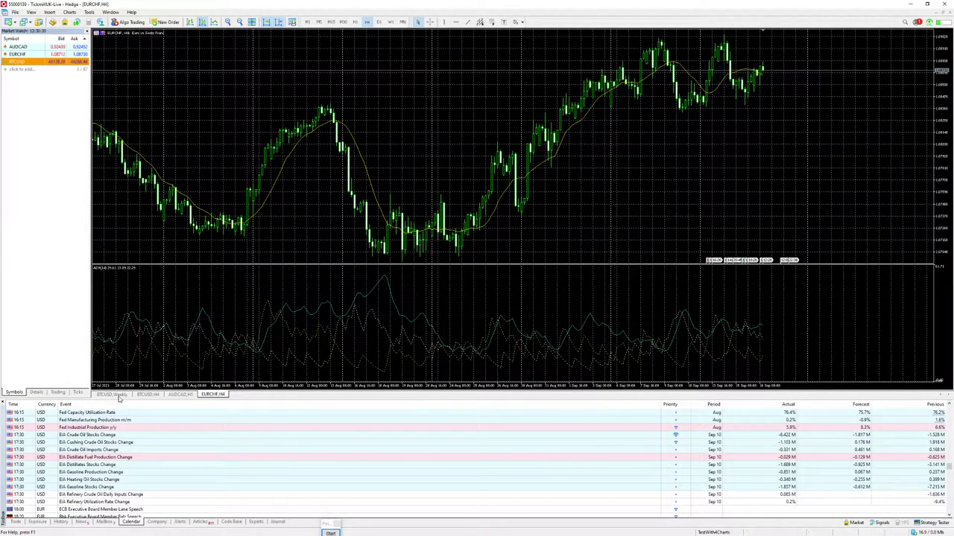
Step: Show all available symbols in the Market Watch and load EURGBP into the EURCHF,H4 chart
right_click(19, 85)
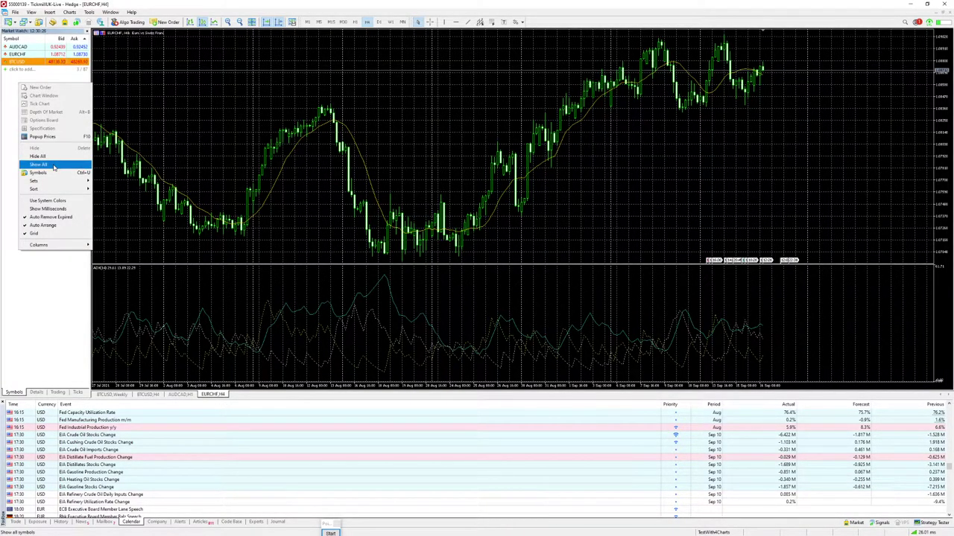
click(53, 165)
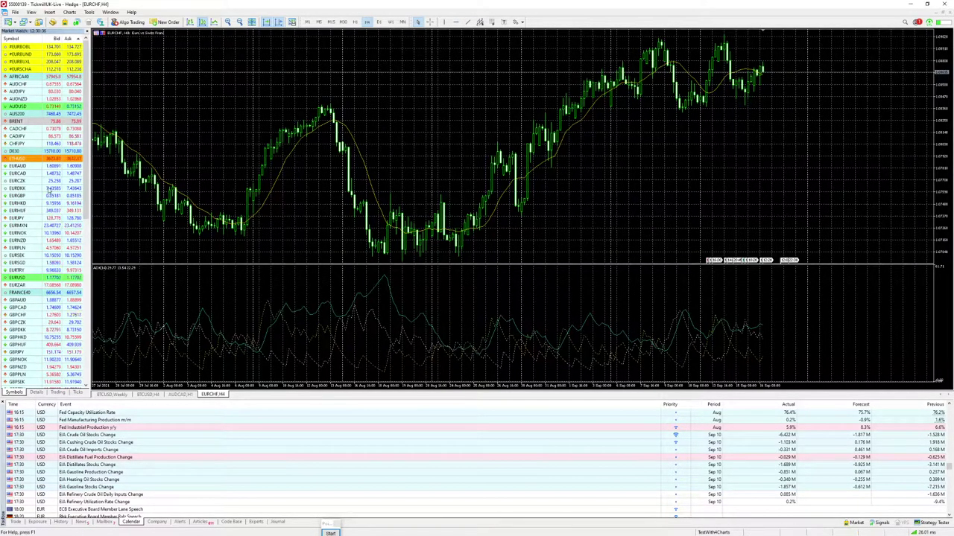
drag(22, 196, 489, 131)
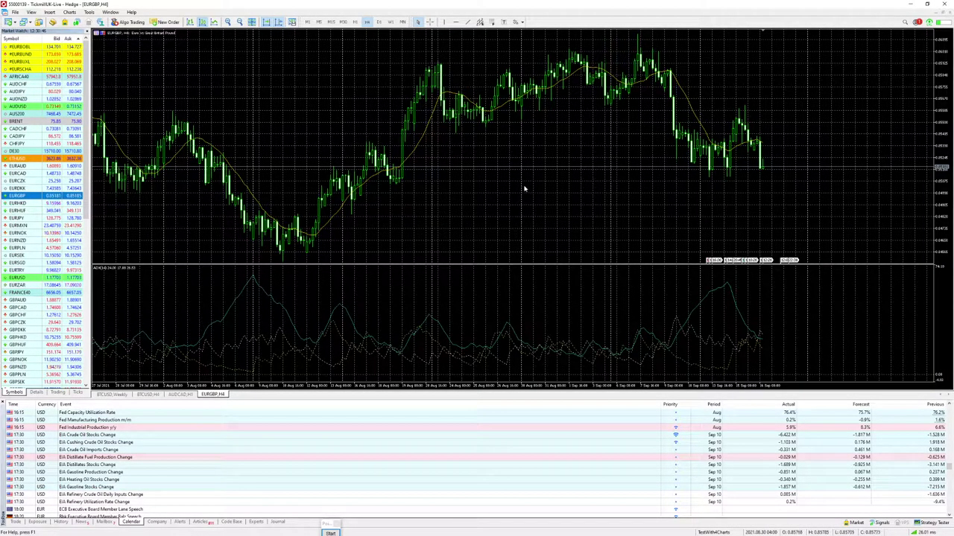
Step: Open the Data Window, inspect the EURGBP,H4 candles with the crosshair, and close the Data Window
click(32, 13)
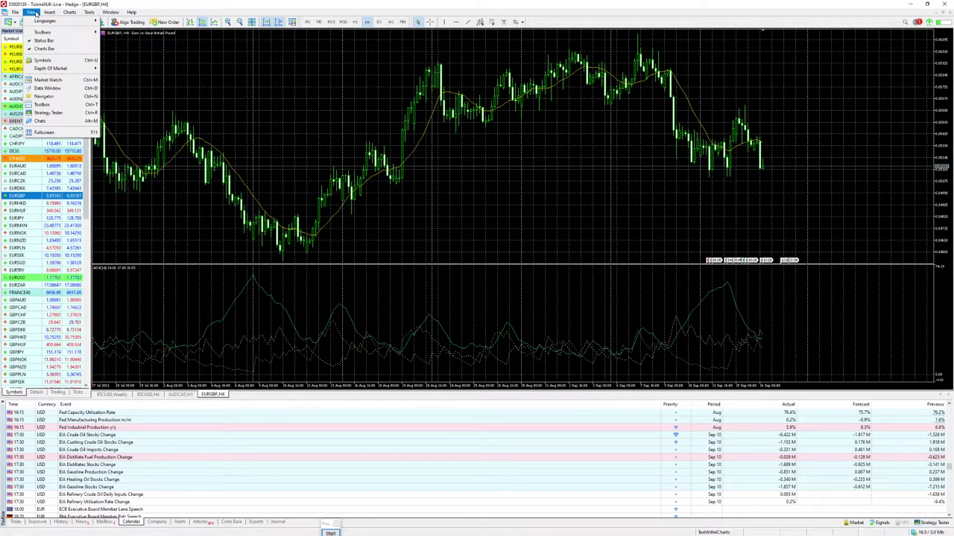
click(63, 87)
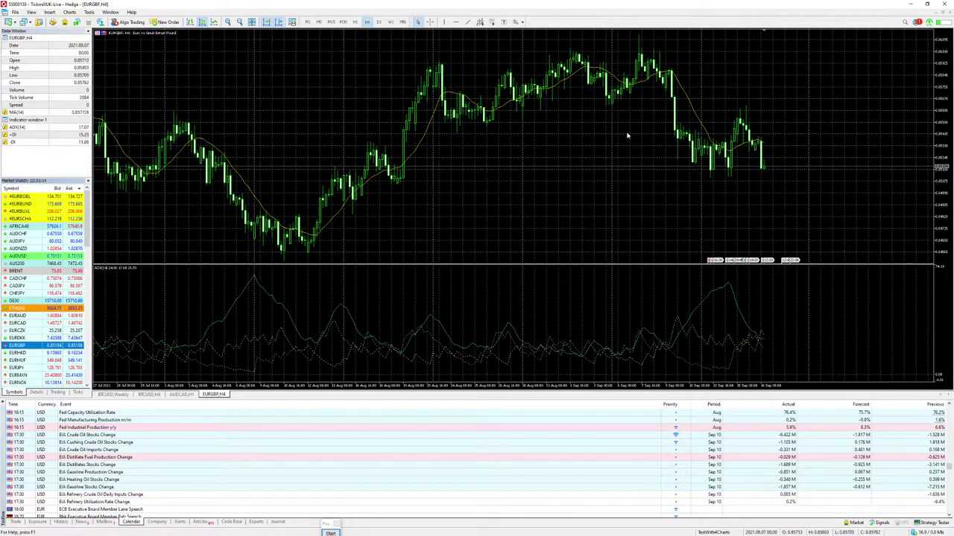
click(430, 22)
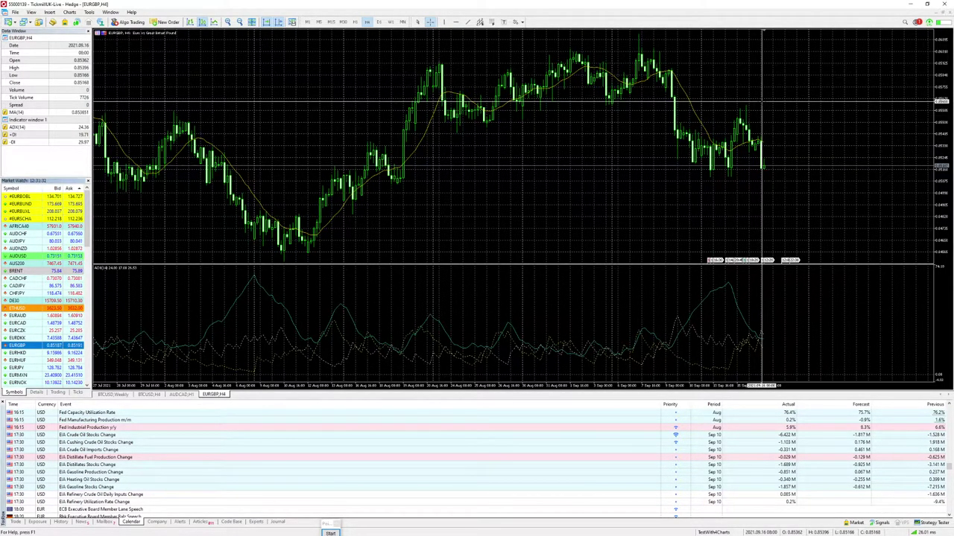
click(88, 30)
Step: Show the Navigator, look through its Indicators categories, and hide the Navigator again
click(32, 12)
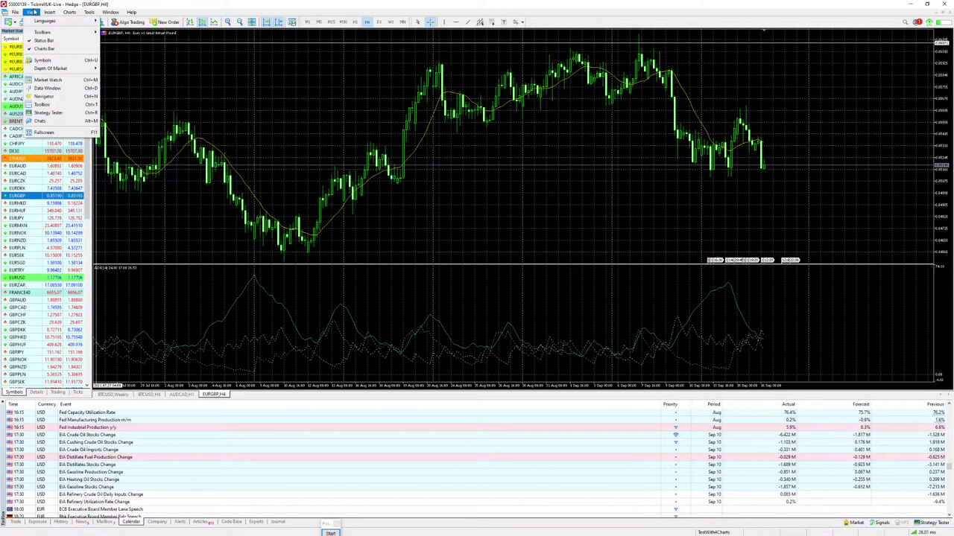
click(67, 96)
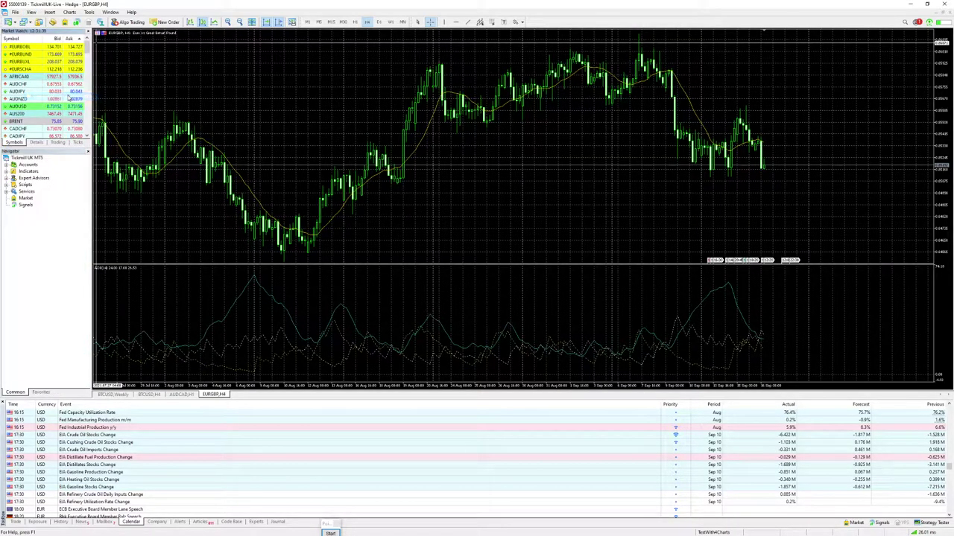
click(8, 171)
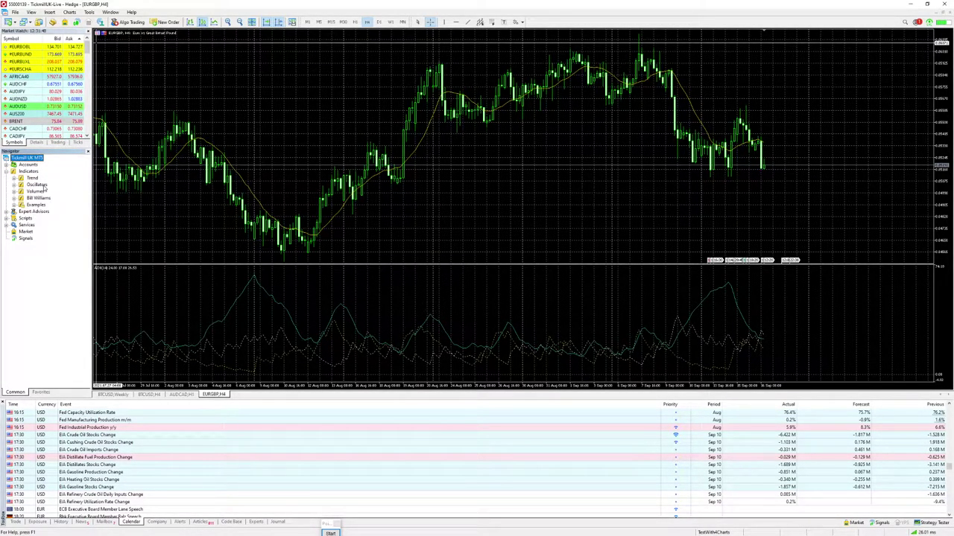
click(8, 171)
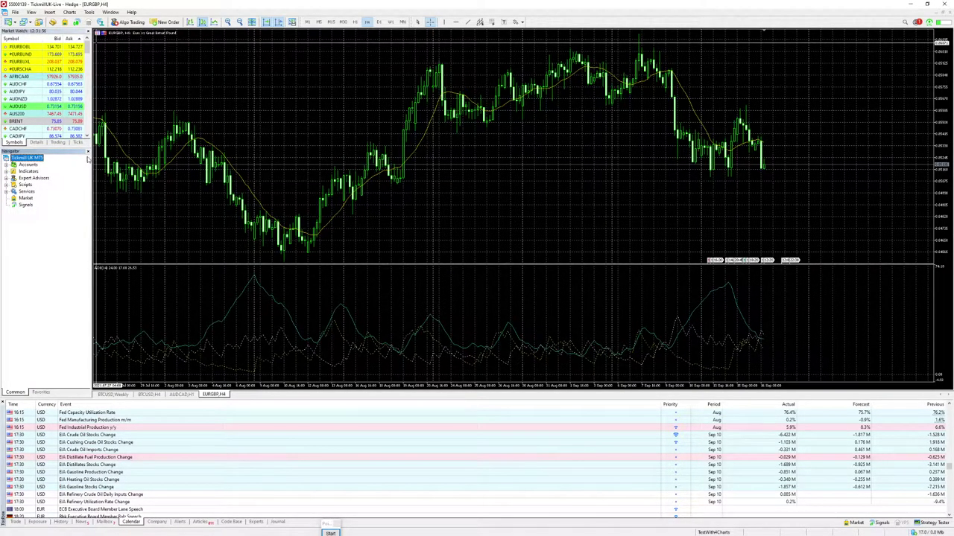
click(33, 12)
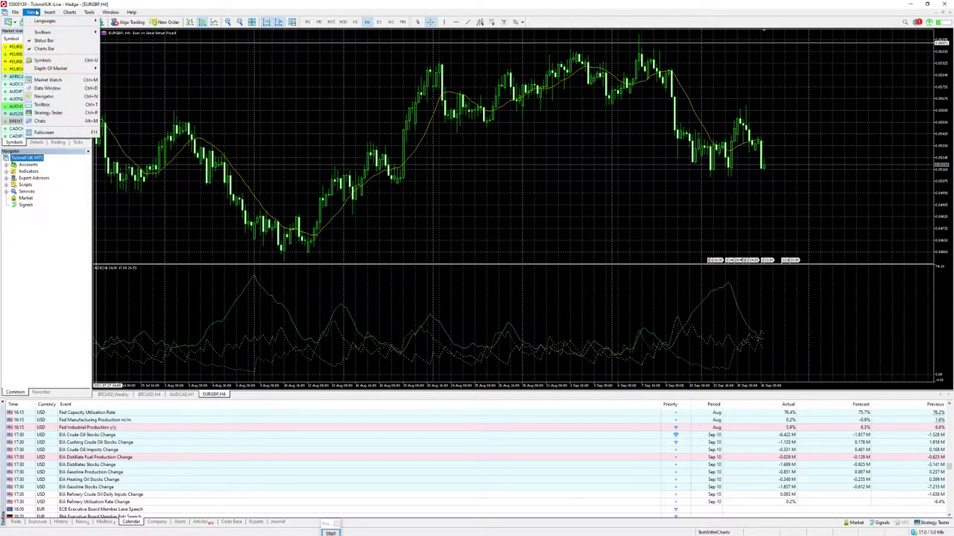
click(67, 97)
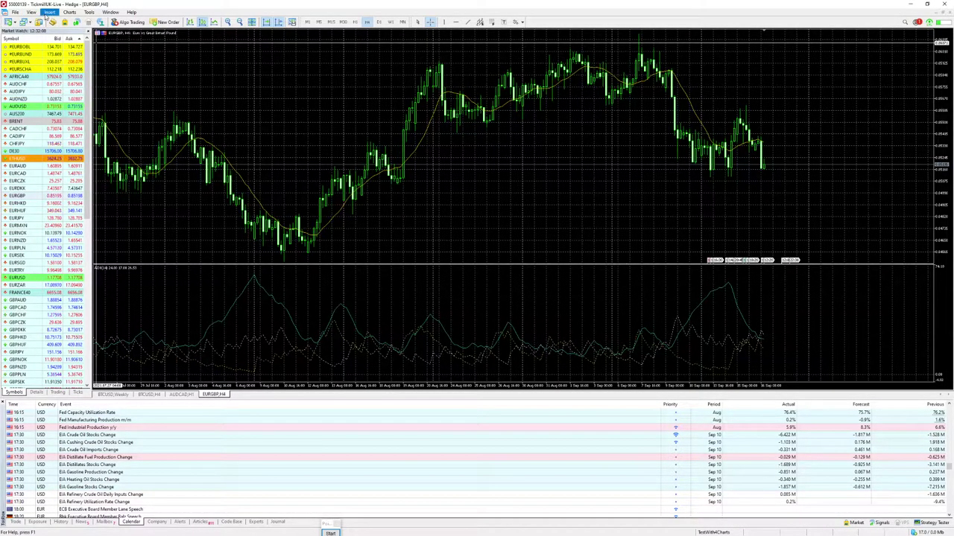
Step: Open the list of indicators attached to the EURGBP,H4 chart
click(50, 13)
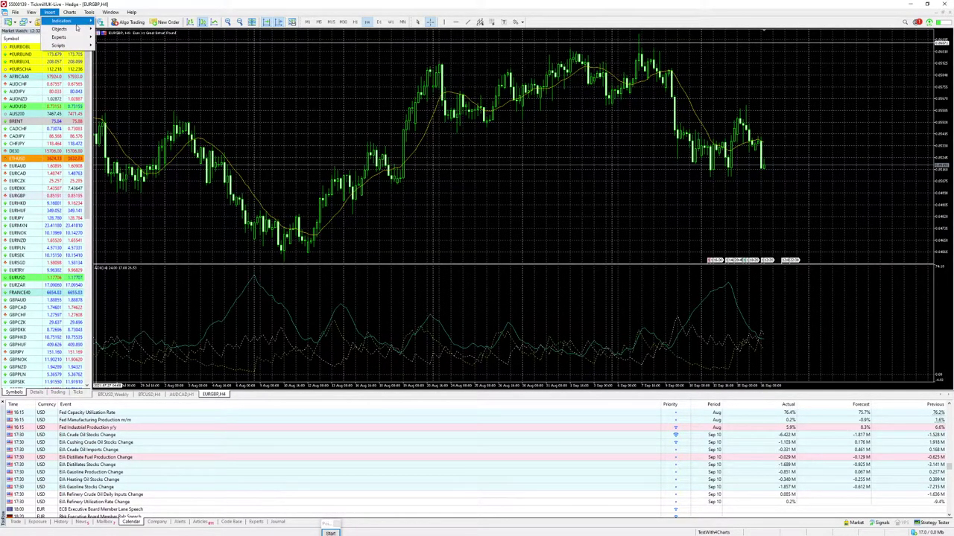
mouse_move(67, 22)
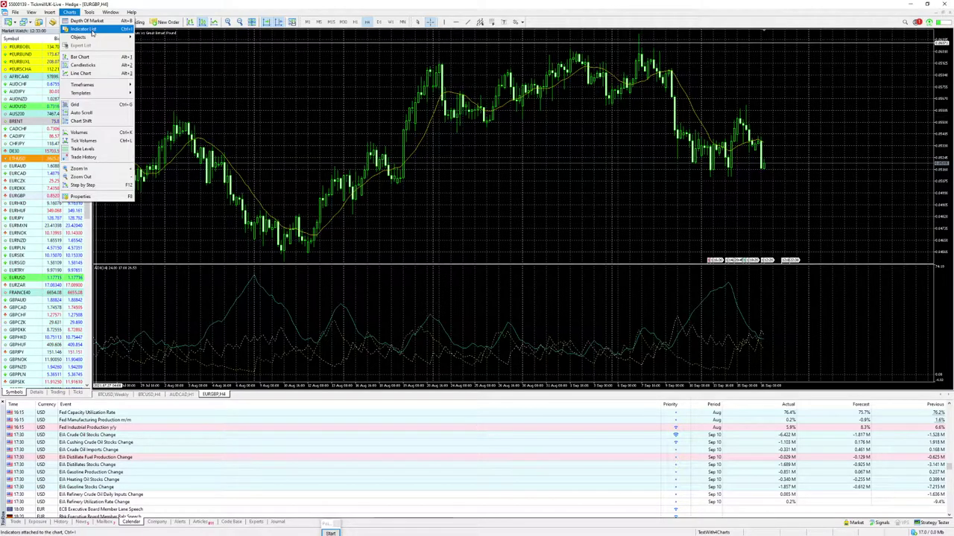
click(838, 89)
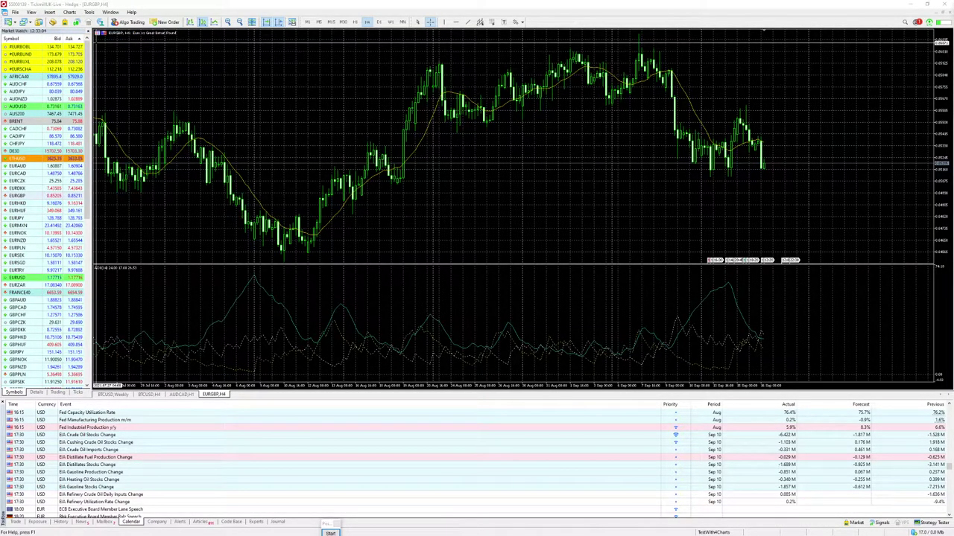
right_click(639, 112)
click(693, 149)
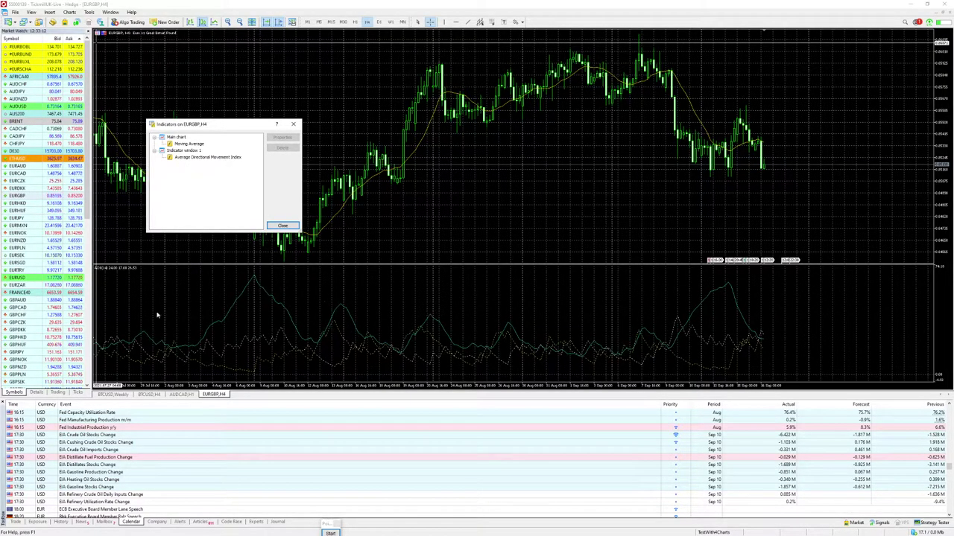
Step: Try a different line colour in the Moving Average's properties and discard the change
click(192, 144)
click(287, 137)
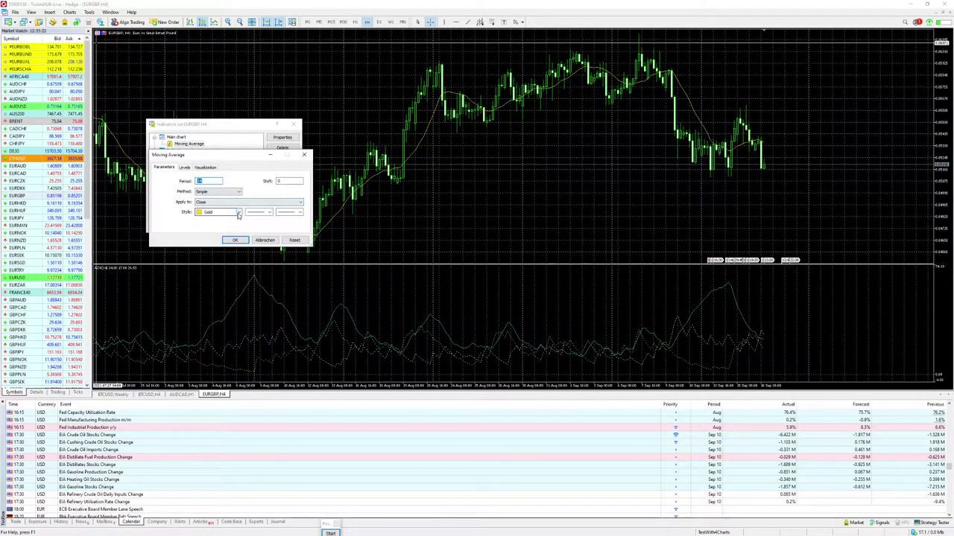
click(238, 214)
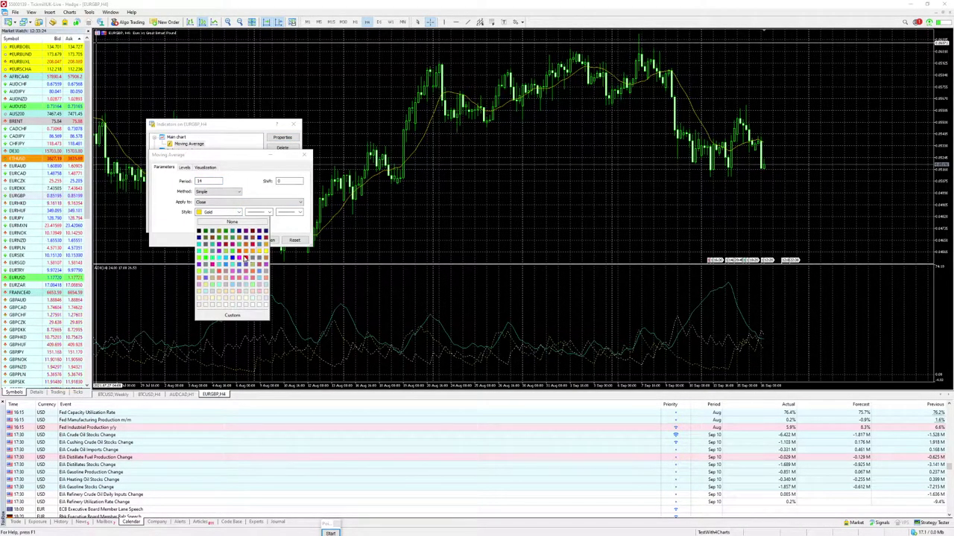
click(245, 258)
click(261, 241)
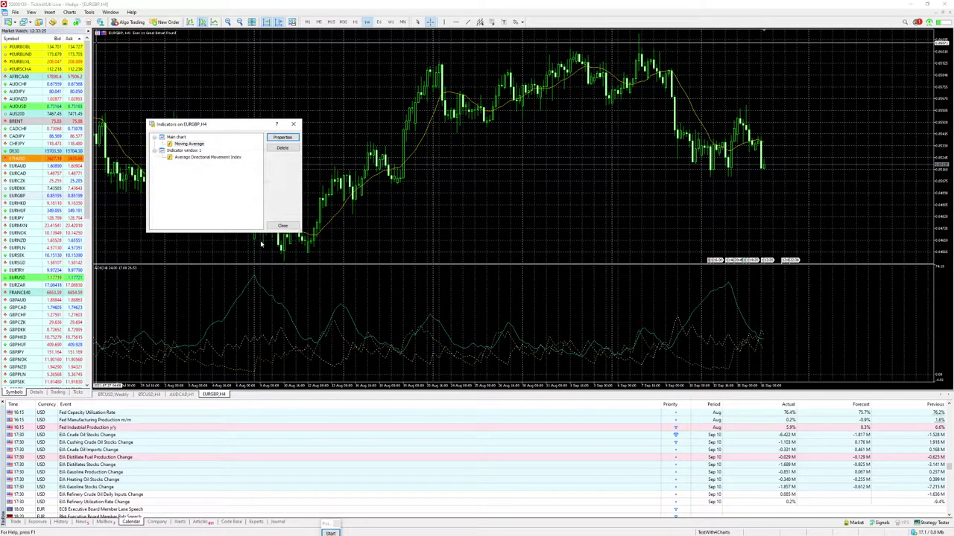
Step: Delete the Moving Average and Average Directional Movement Index from the EURGBP,H4 chart and close the indicator list
click(277, 148)
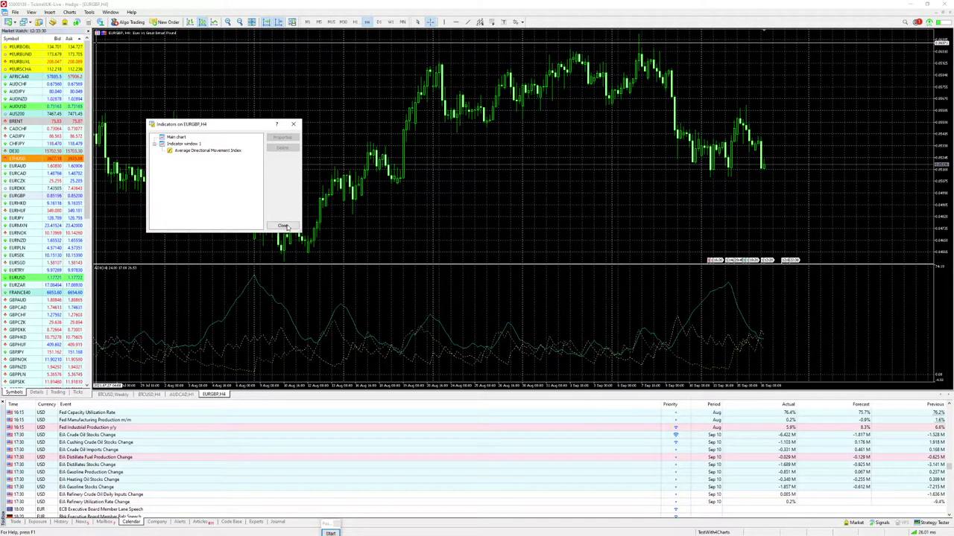
click(208, 151)
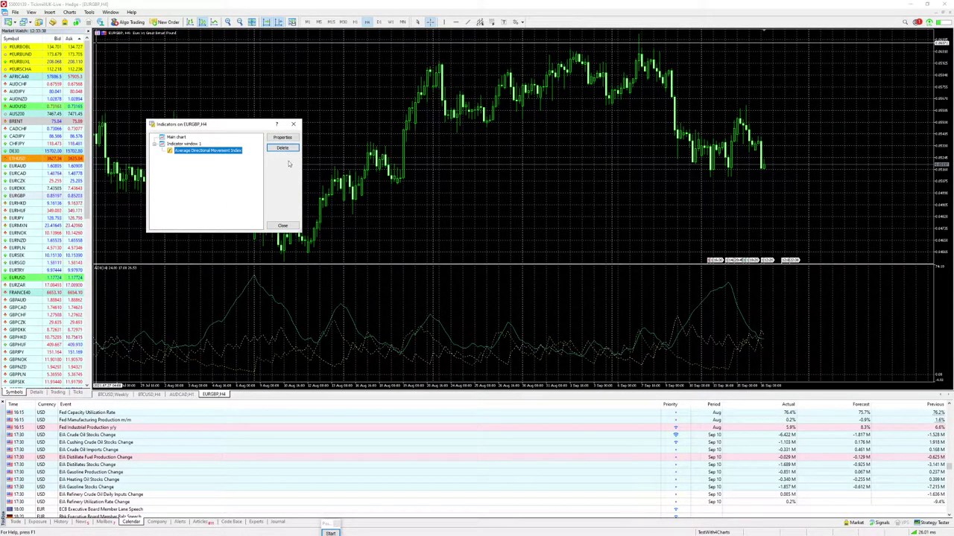
click(283, 148)
click(282, 226)
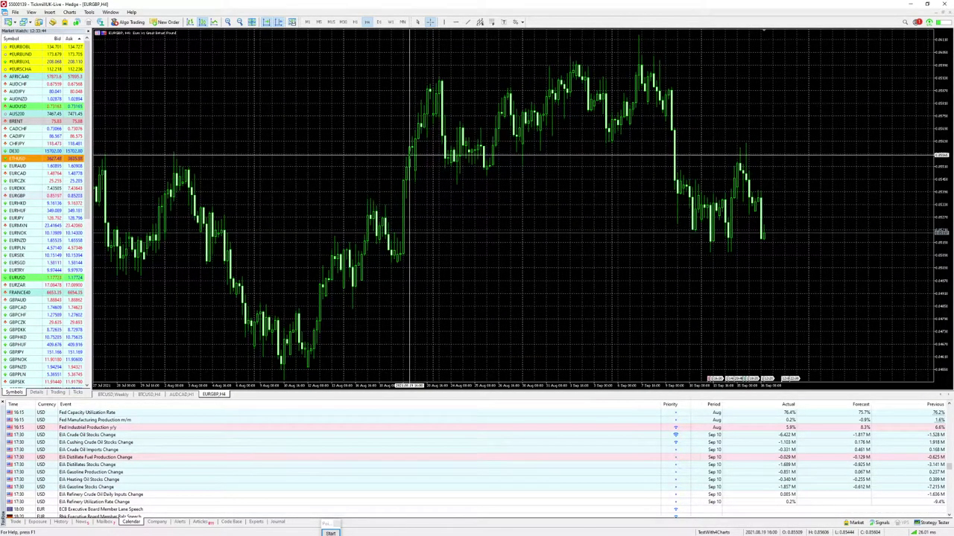
click(88, 12)
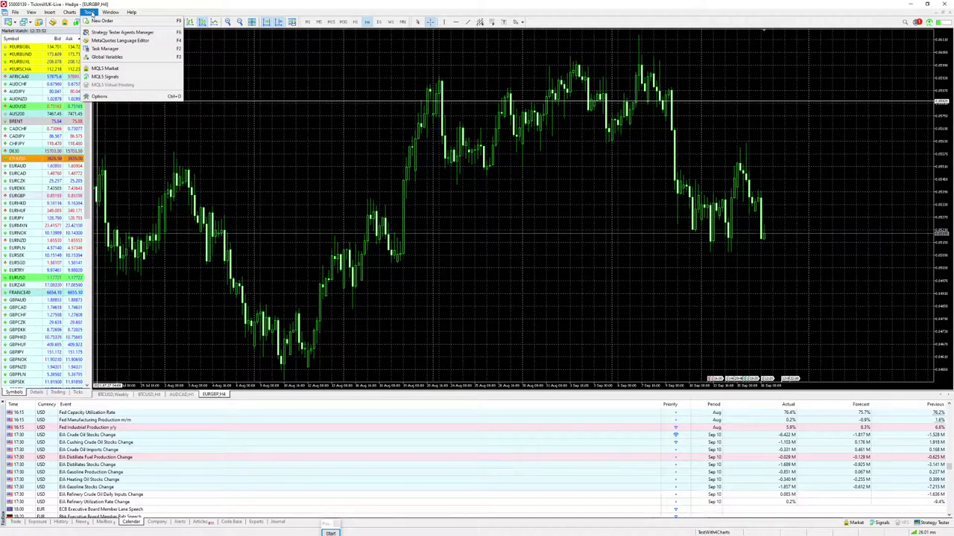
mouse_move(111, 12)
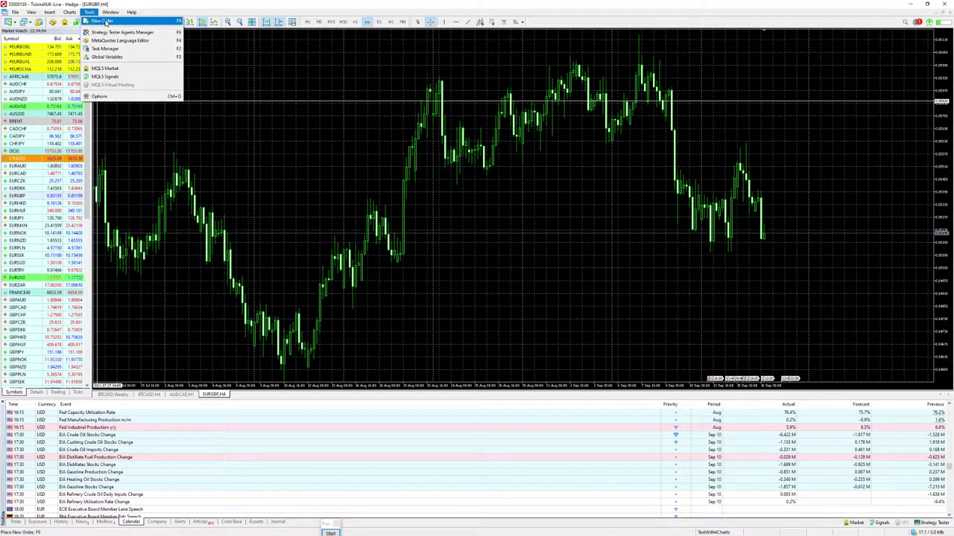
click(541, 143)
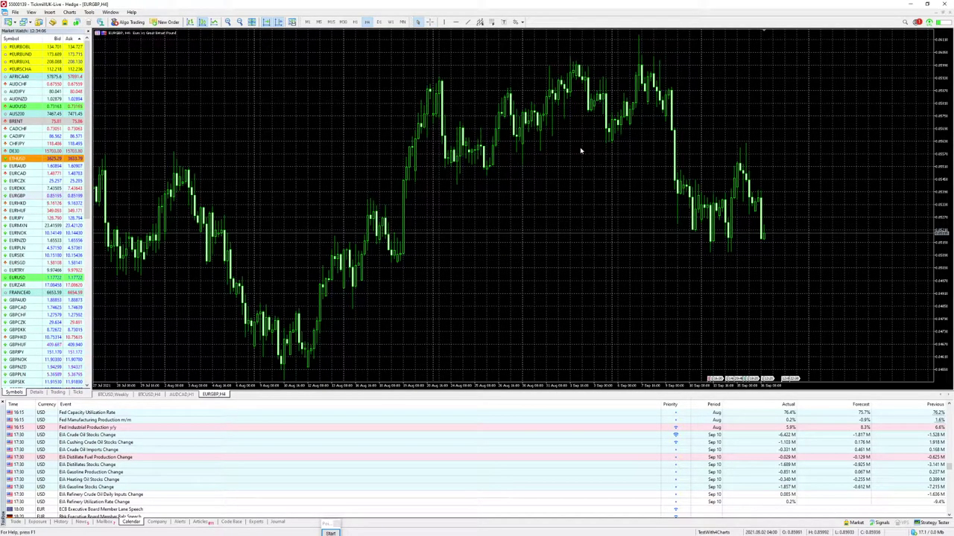
Step: Start a new order for EURGBP from the chart's trading commands and move the order window higher over the chart
right_click(560, 140)
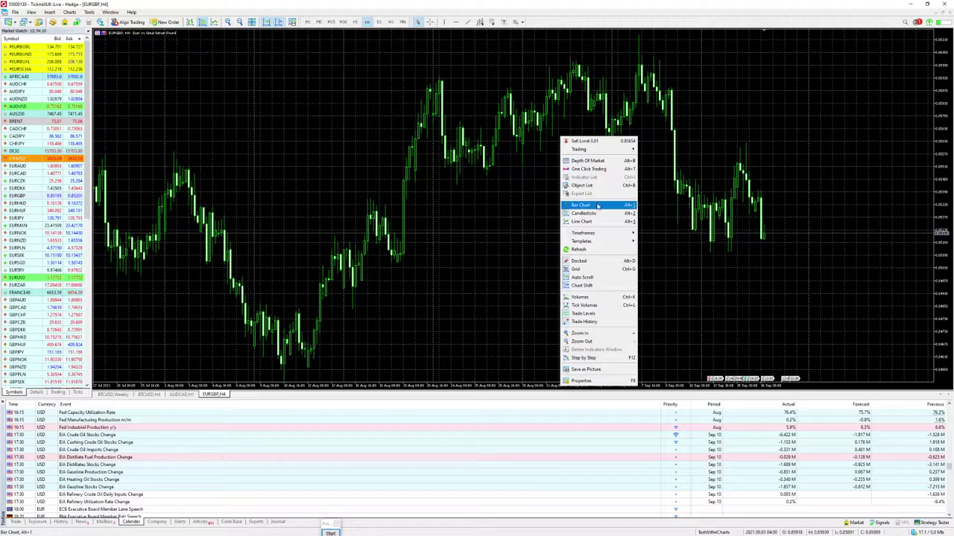
mouse_move(611, 150)
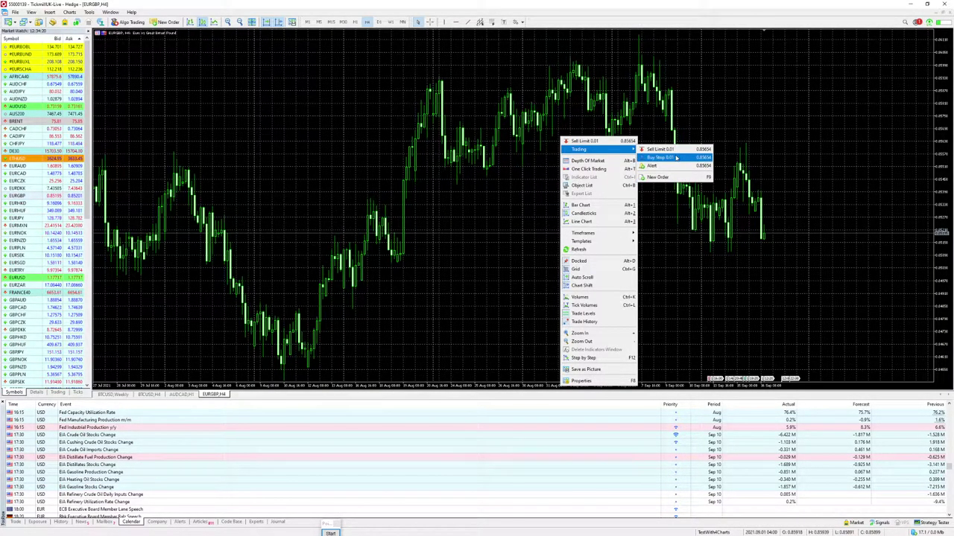
click(659, 179)
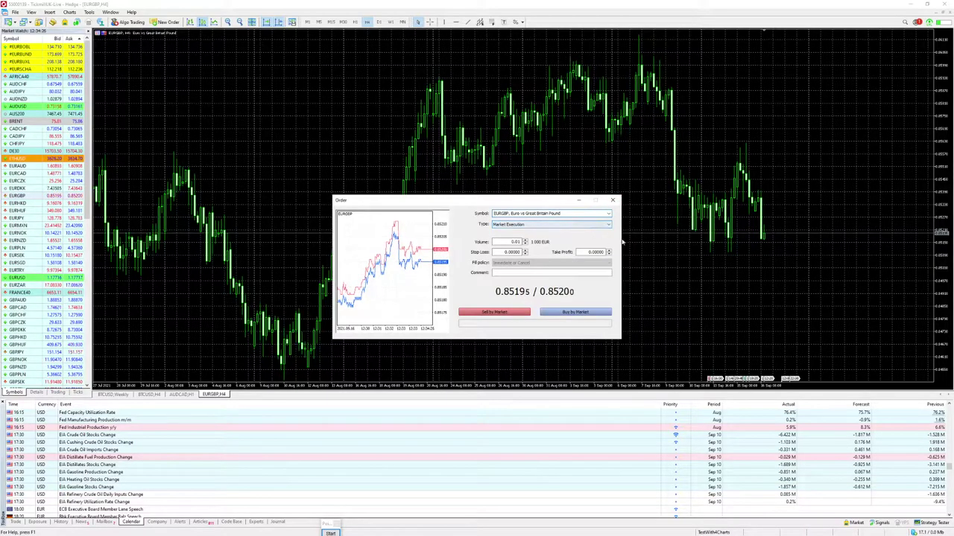
drag(505, 200, 512, 166)
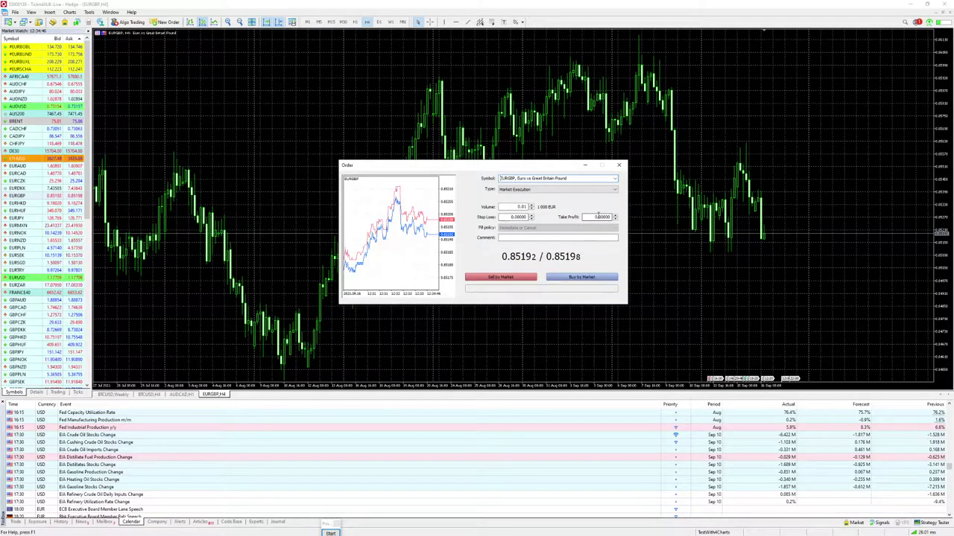
click(520, 238)
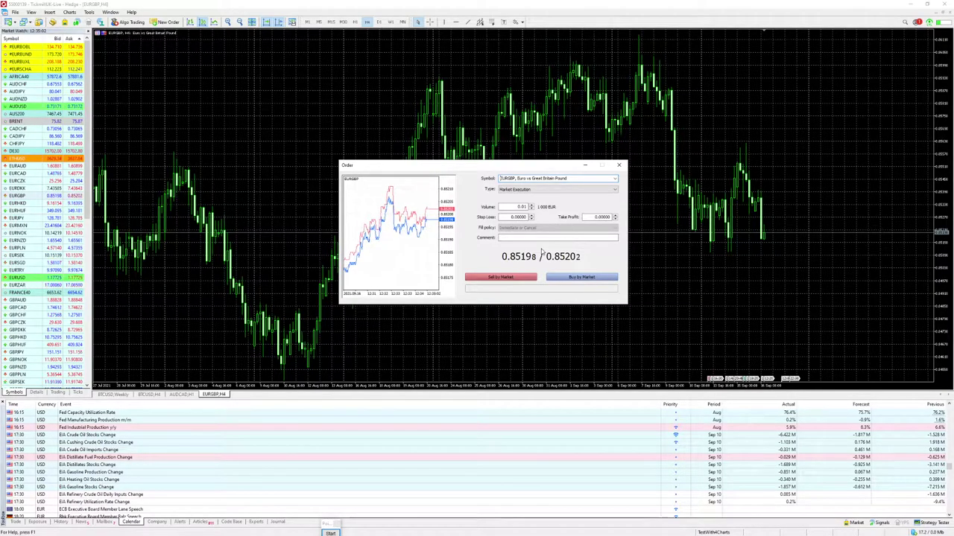
Step: Change the EURGBP order to a pending order of type Sell Stop
click(558, 191)
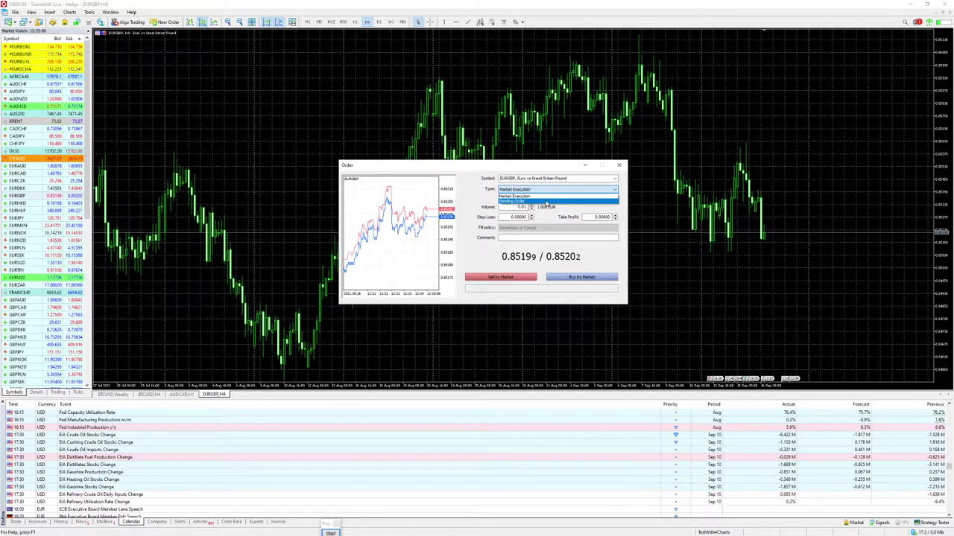
click(546, 201)
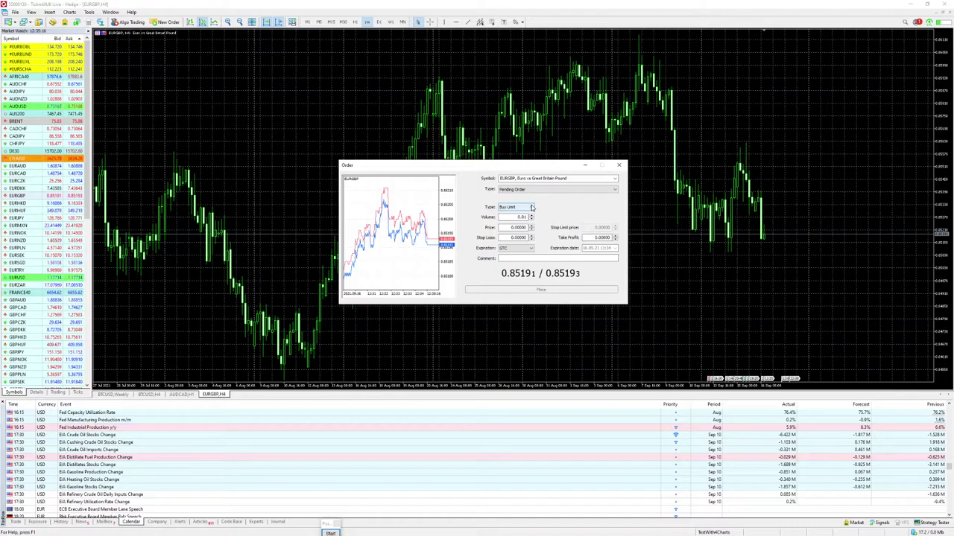
click(532, 208)
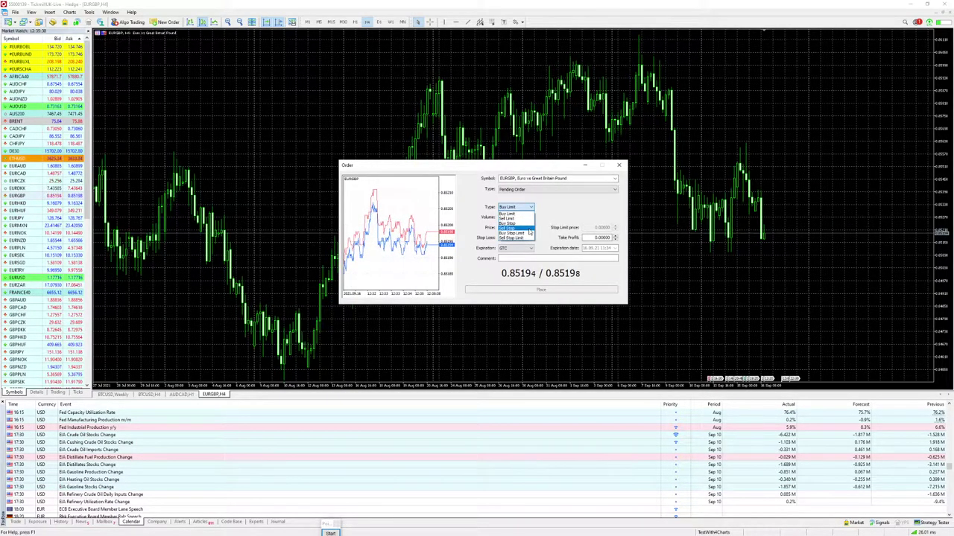
click(528, 228)
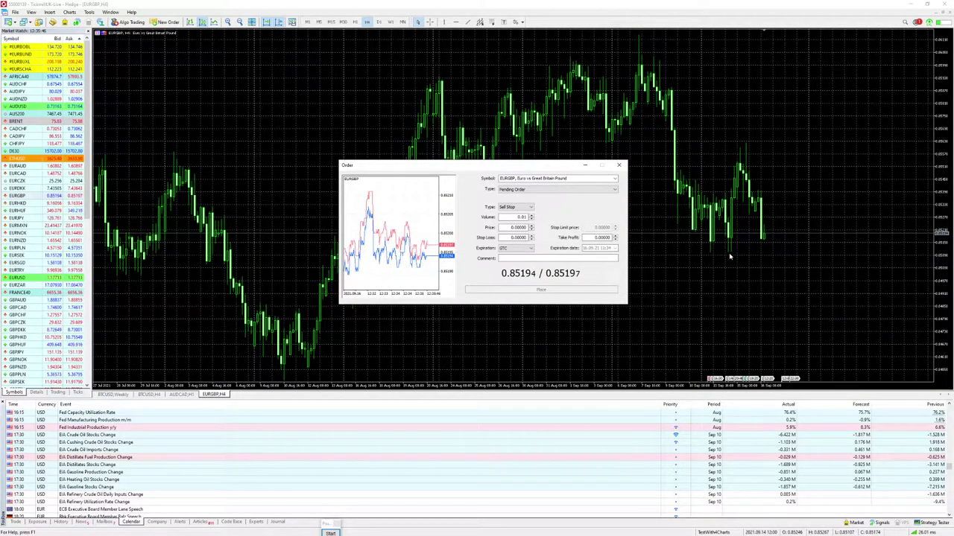
Step: Set the sell stop order's entry price to 0.85090
double_click(514, 217)
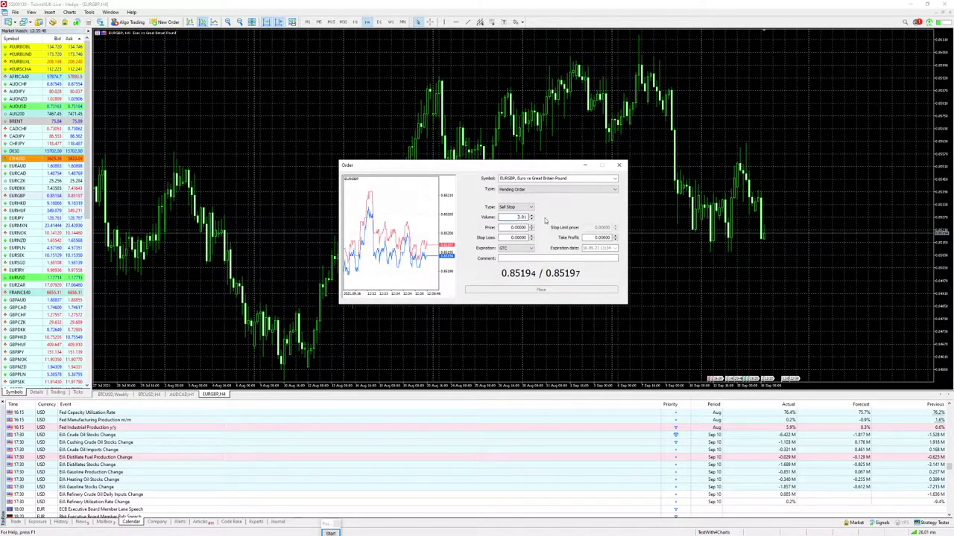
double_click(514, 227)
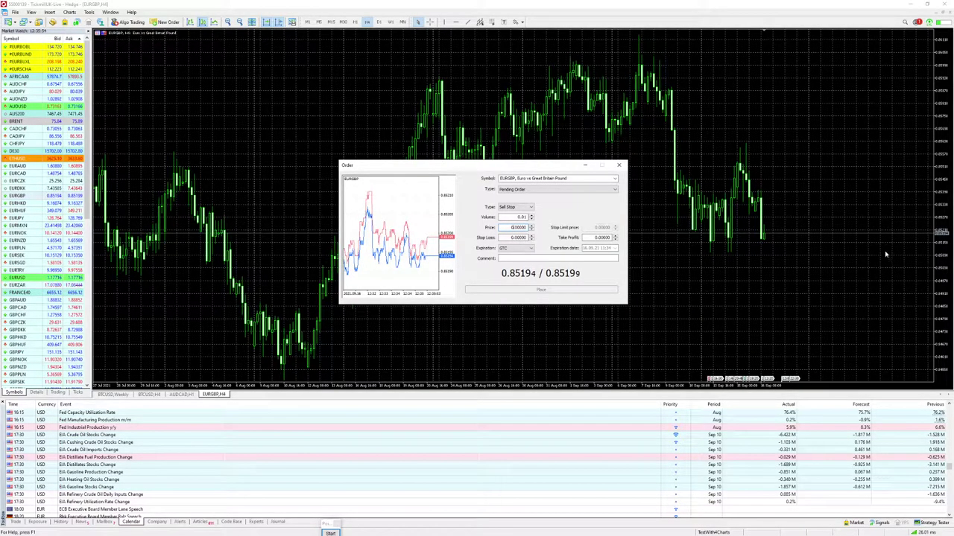
text(8)
key(ctrl+z)
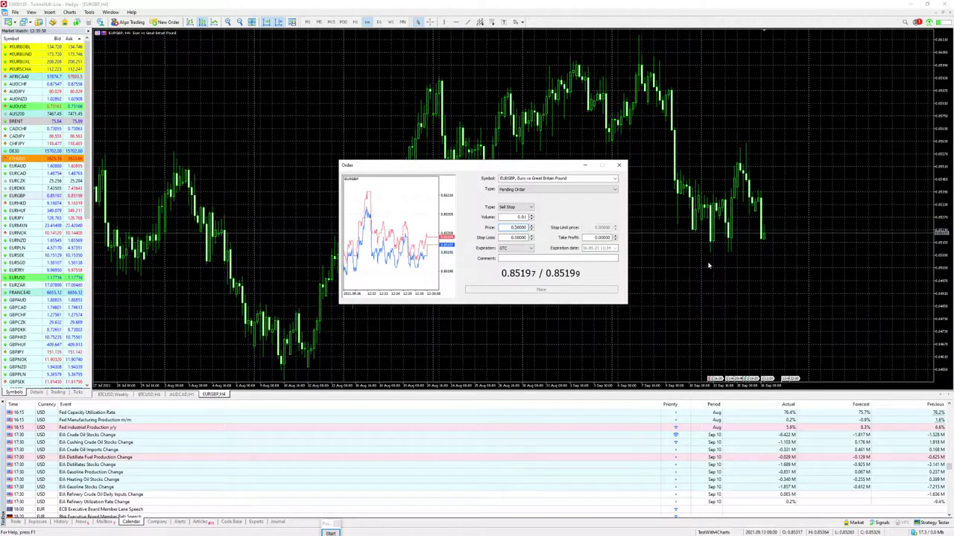
text(0.8509)
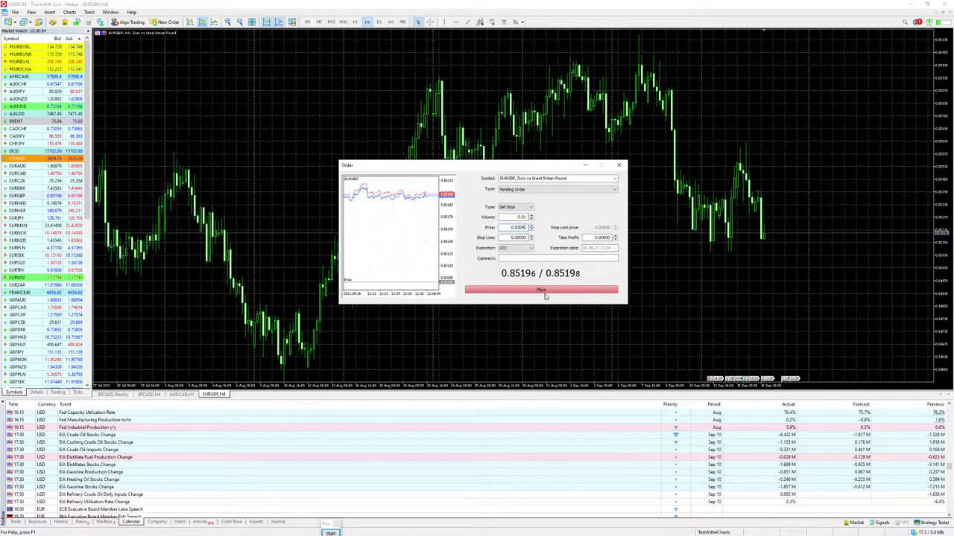
Step: Set the pending order's stop loss to 0.85400 and its take profit to 0.84850
click(508, 237)
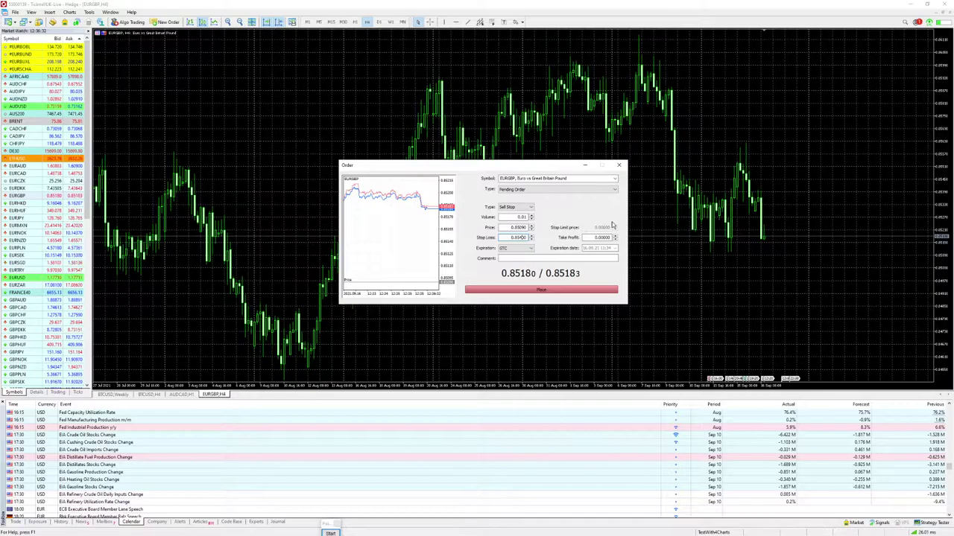
drag(523, 168, 315, 68)
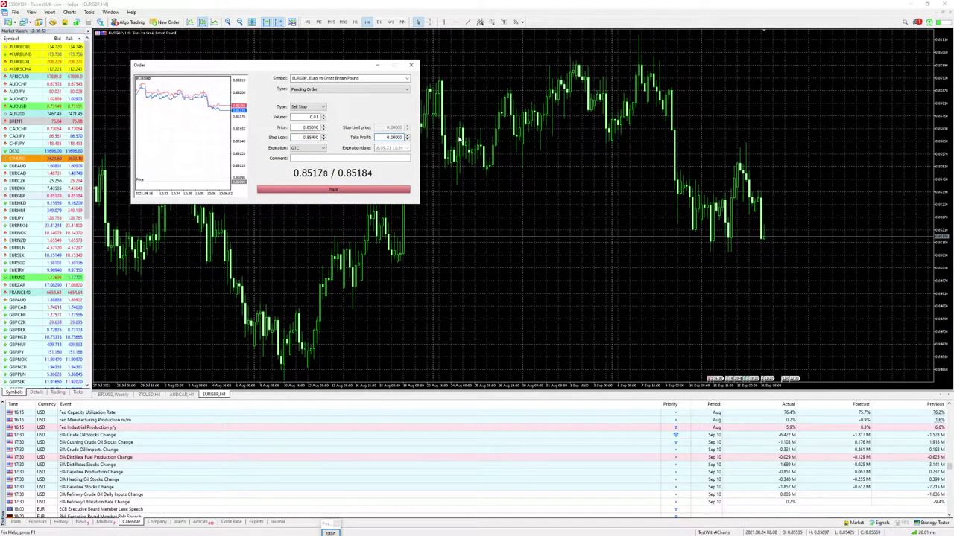
text(4)
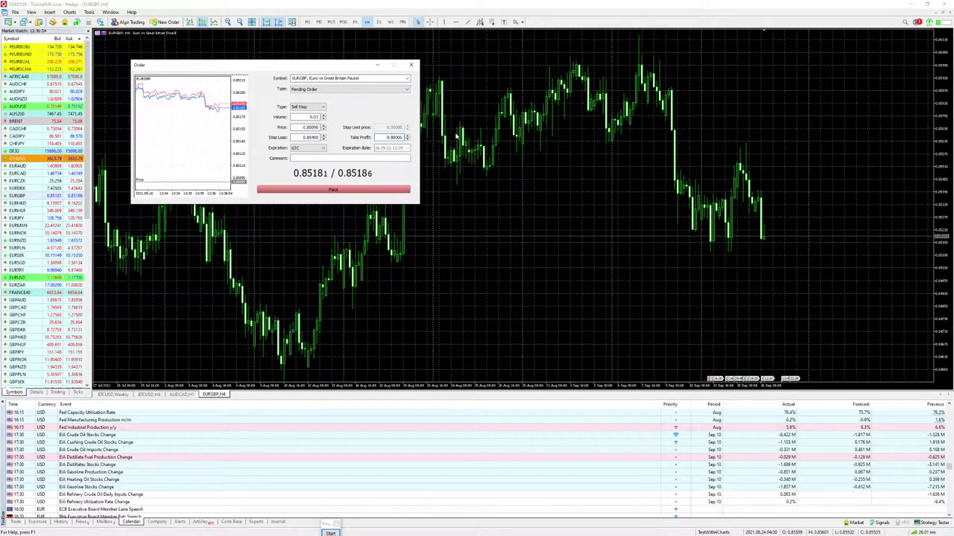
text(85)
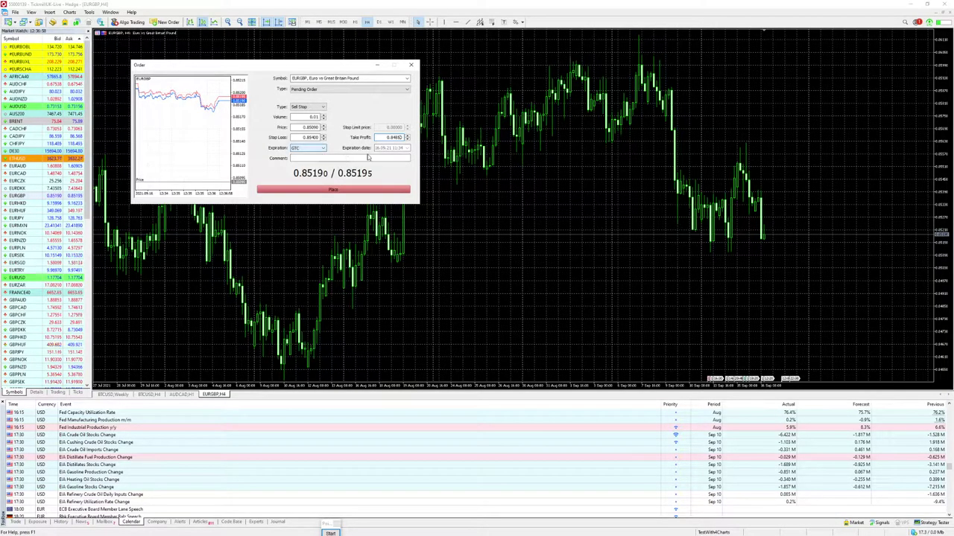
double_click(309, 127)
text(0.85090)
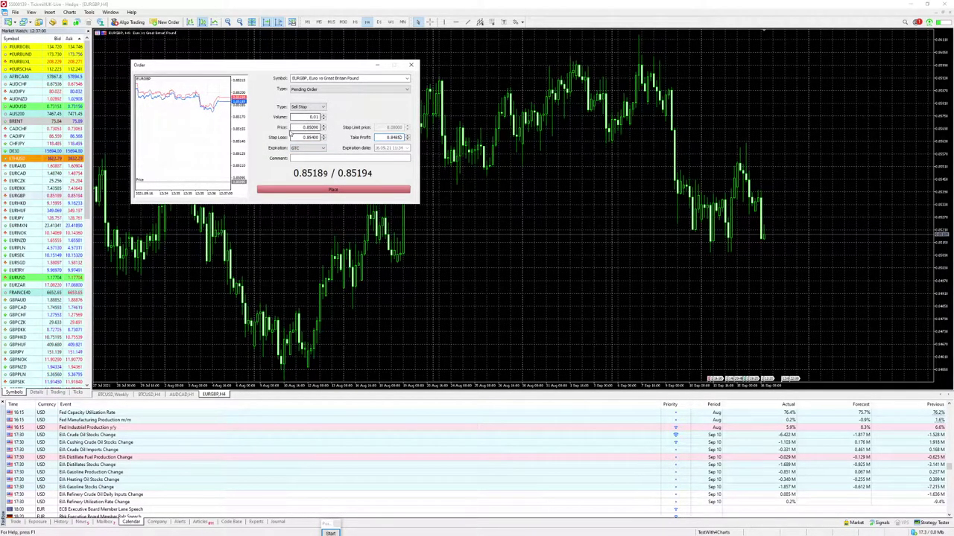
drag(306, 69, 466, 109)
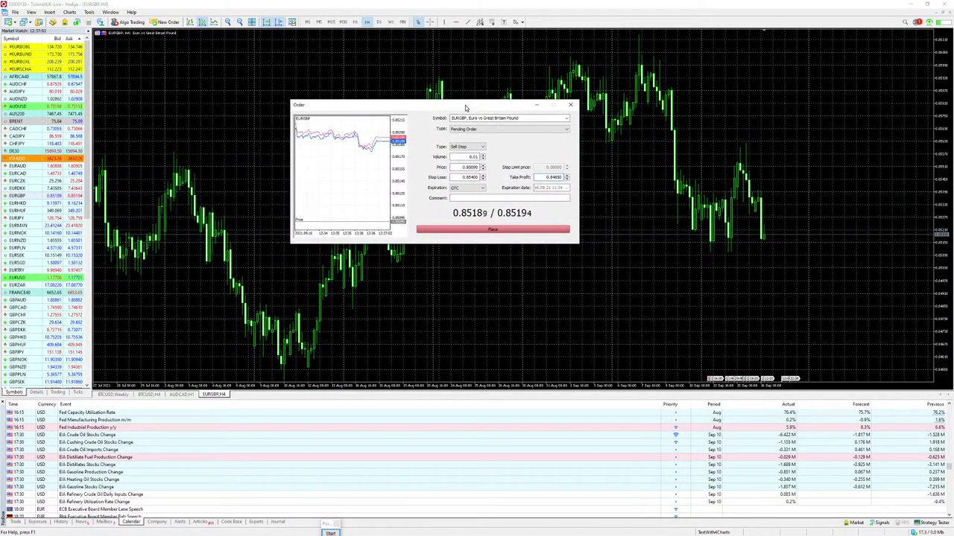
click(553, 178)
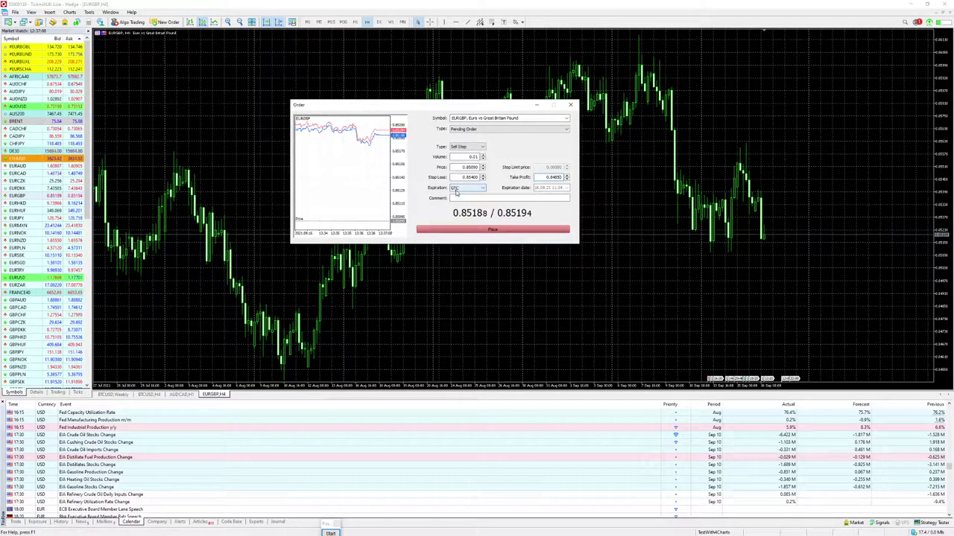
Step: Set the pending order to expire on the specified day 16.09.21 and place it
click(482, 190)
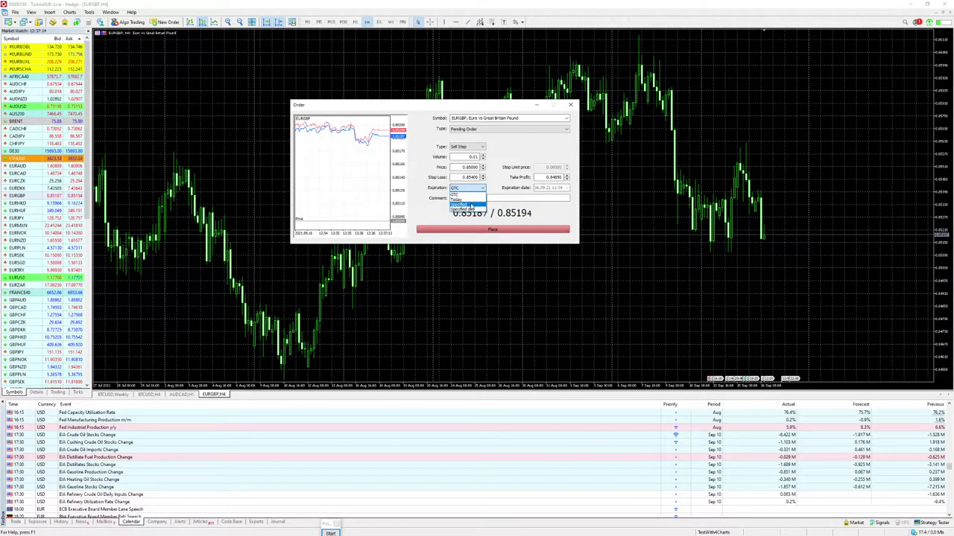
click(471, 205)
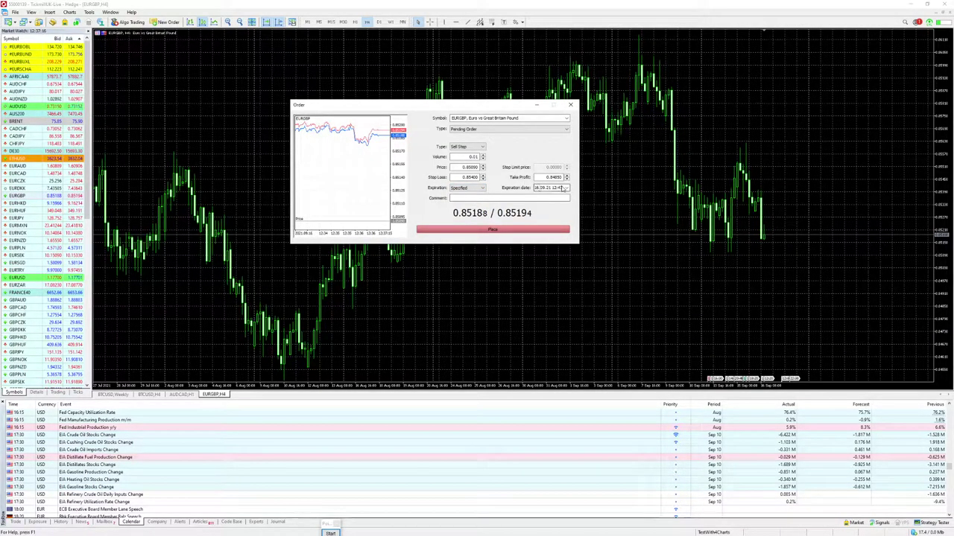
click(483, 191)
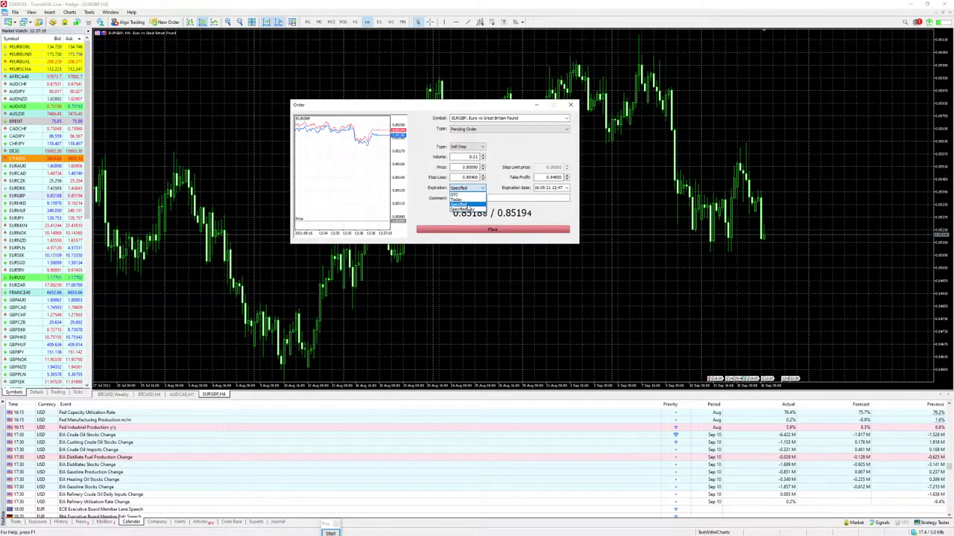
click(471, 208)
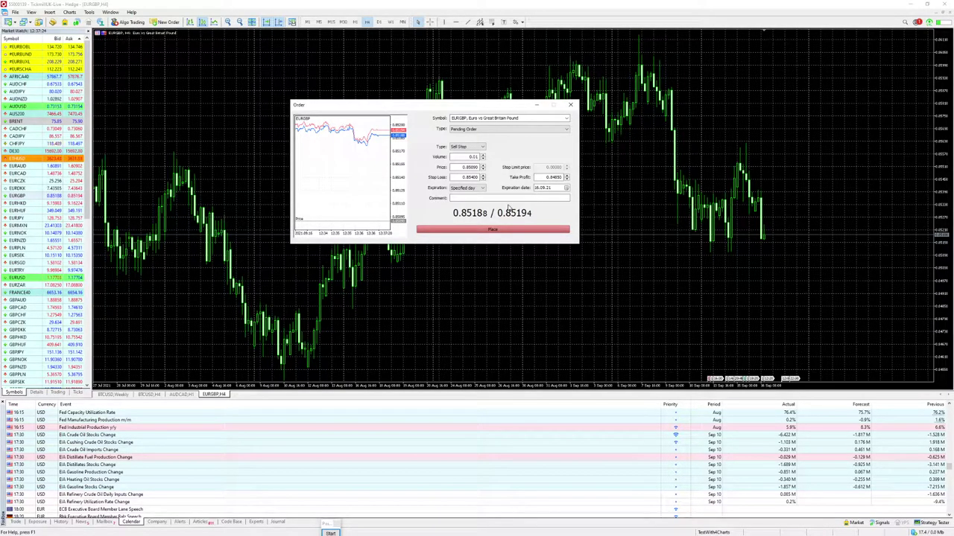
click(566, 188)
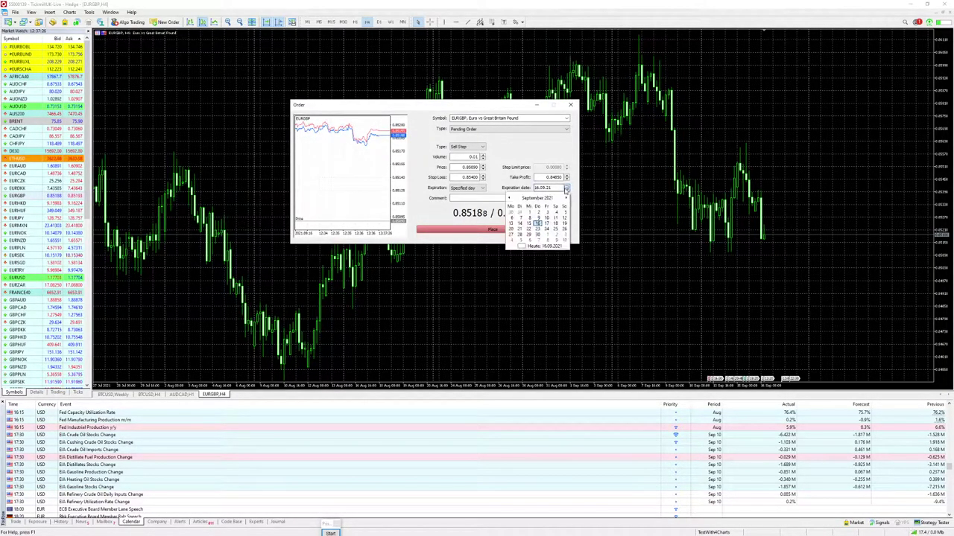
click(537, 223)
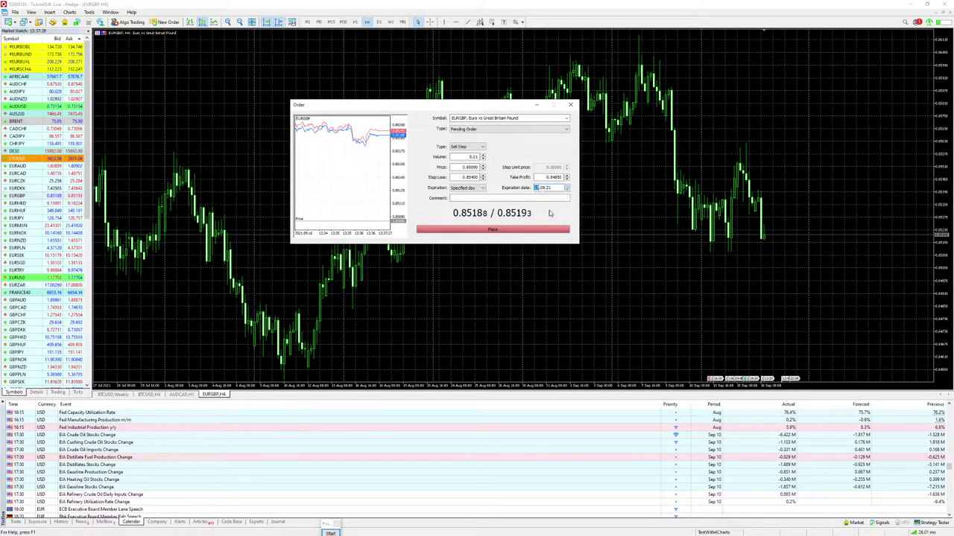
click(498, 230)
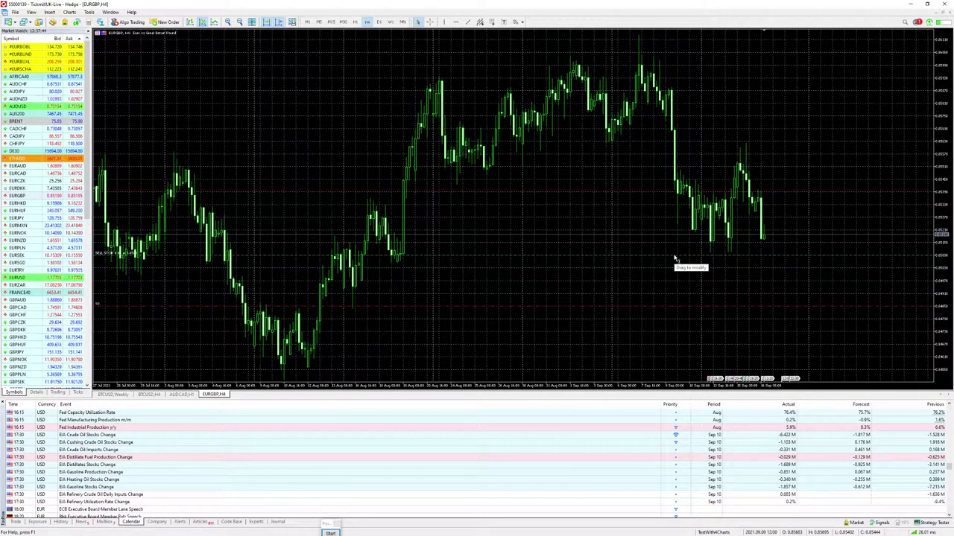
Step: Nudge the sell stop order's entry line on the EURGBP chart and delete the pending order
mouse_move(673, 258)
mouse_down()
mouse_move(667, 113)
mouse_move(649, 213)
mouse_move(655, 259)
mouse_up()
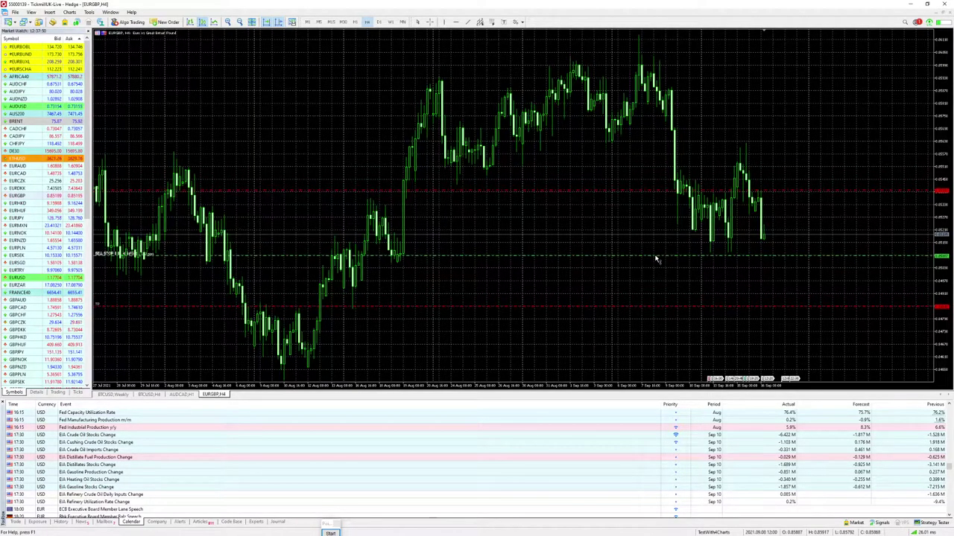
right_click(656, 257)
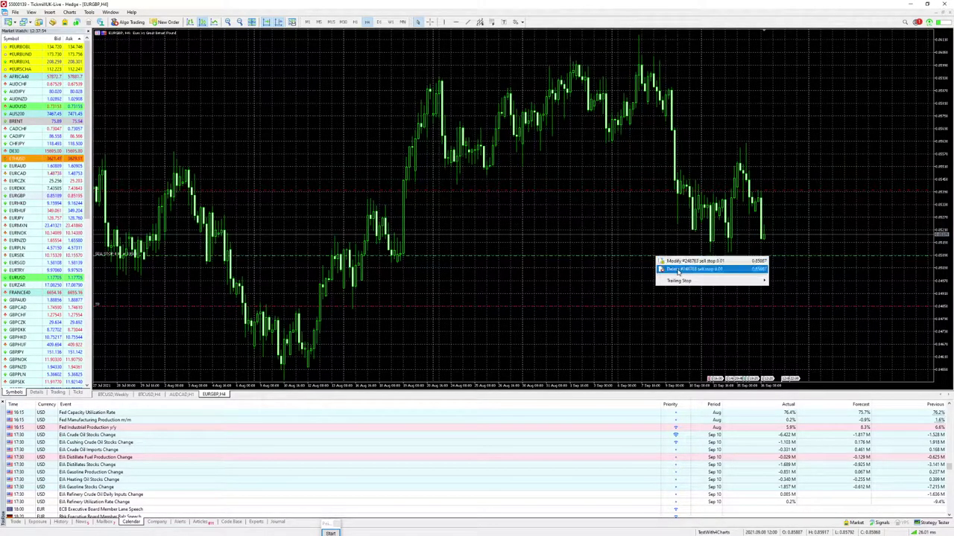
click(678, 271)
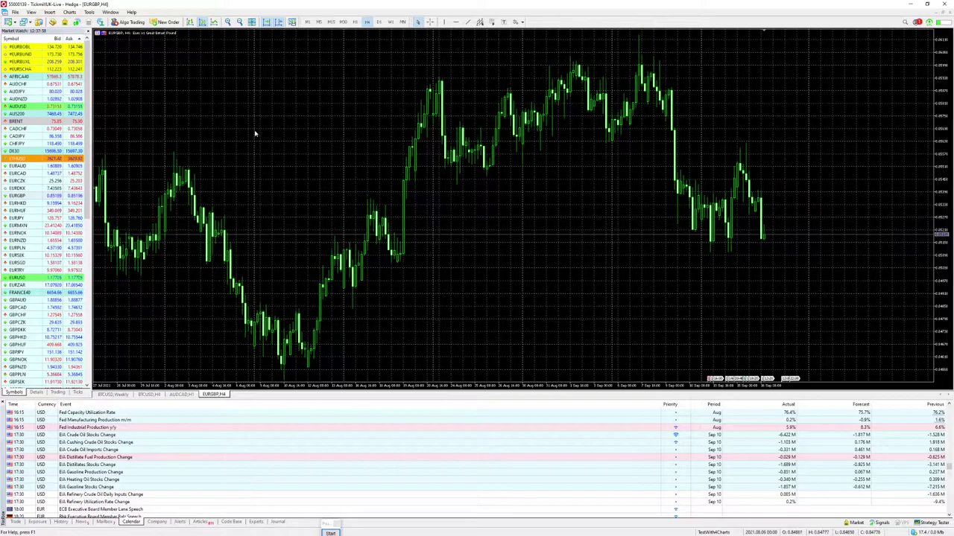
Step: Review the EURGBP chart's trading options, including the one for a new order, and dismiss them
right_click(331, 129)
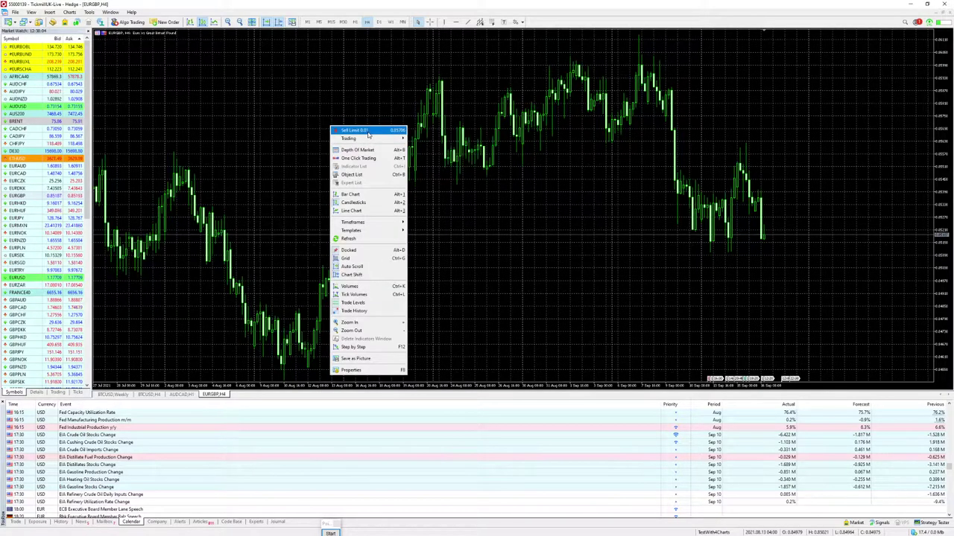
mouse_move(372, 140)
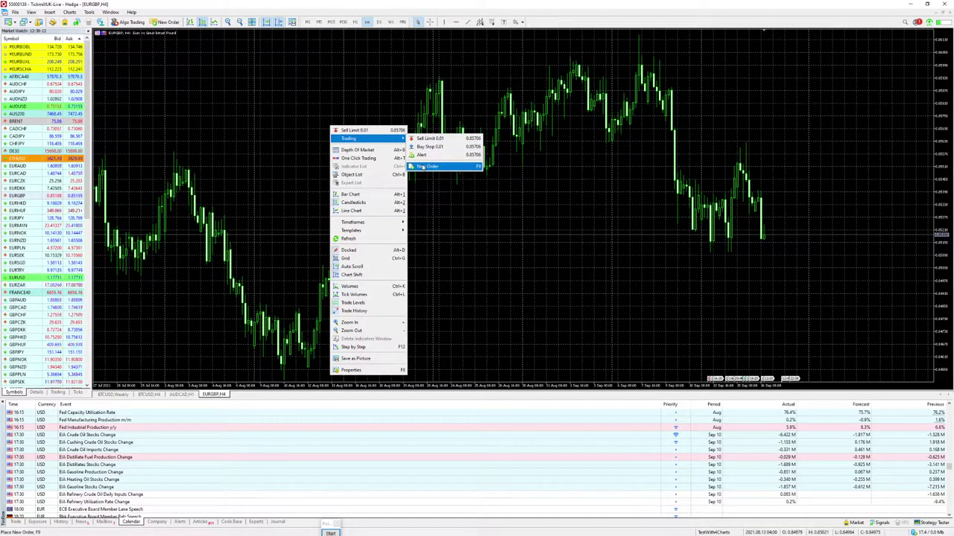
click(573, 177)
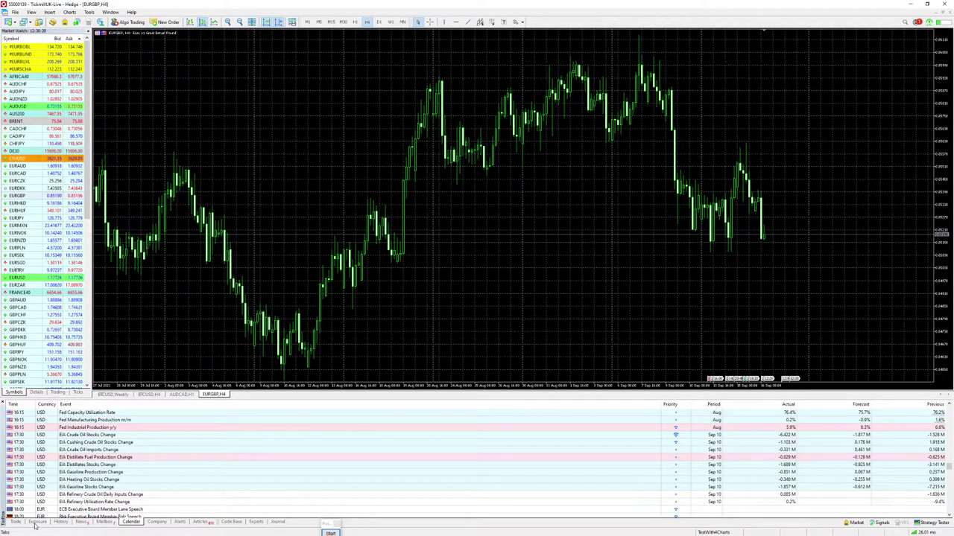
Step: Look through the news, the mailbox messages and the economic calendar's events up to Thursday, 16 September
click(79, 522)
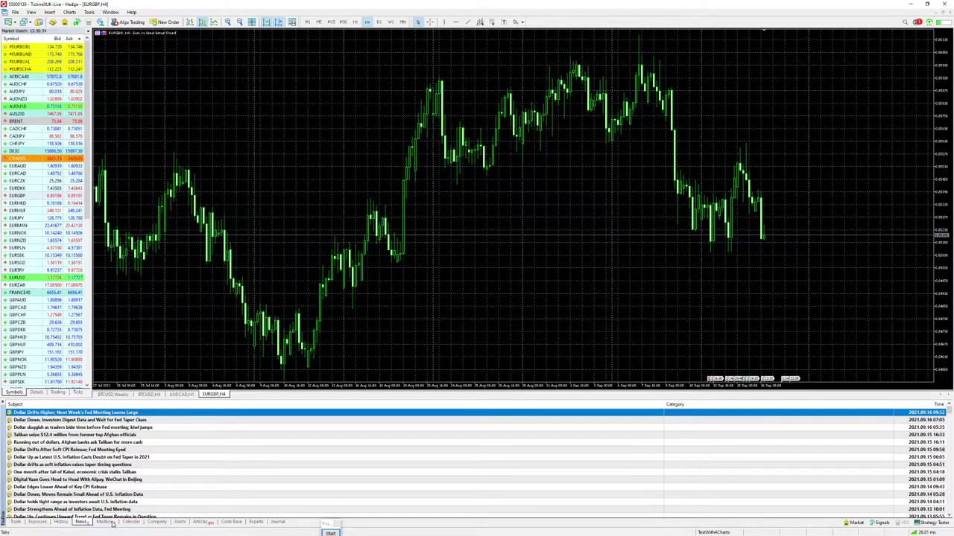
click(110, 522)
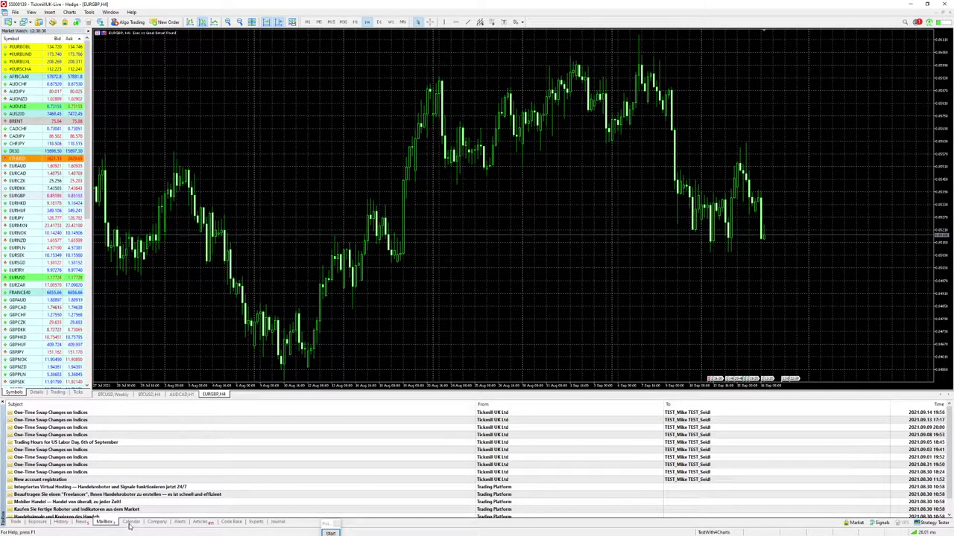
click(130, 523)
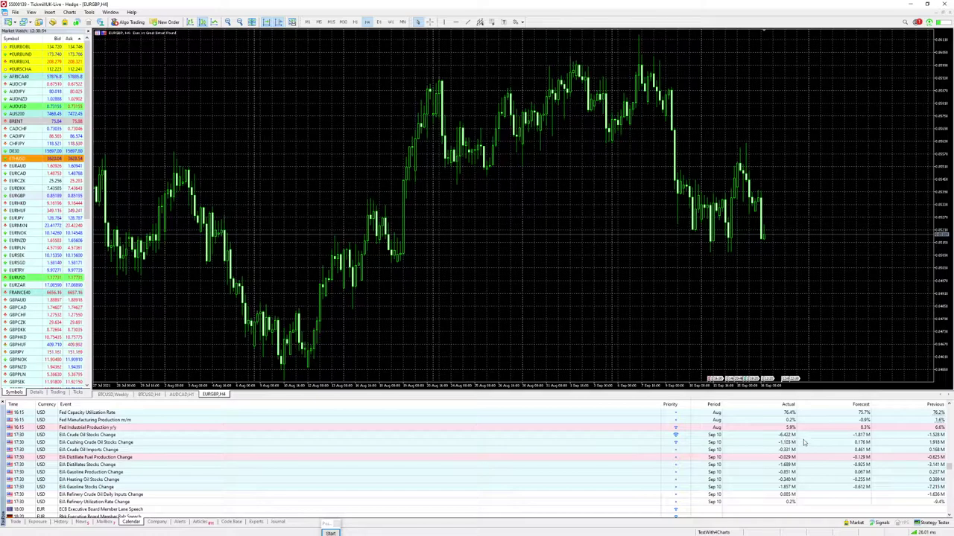
scroll(781, 442, down, 3)
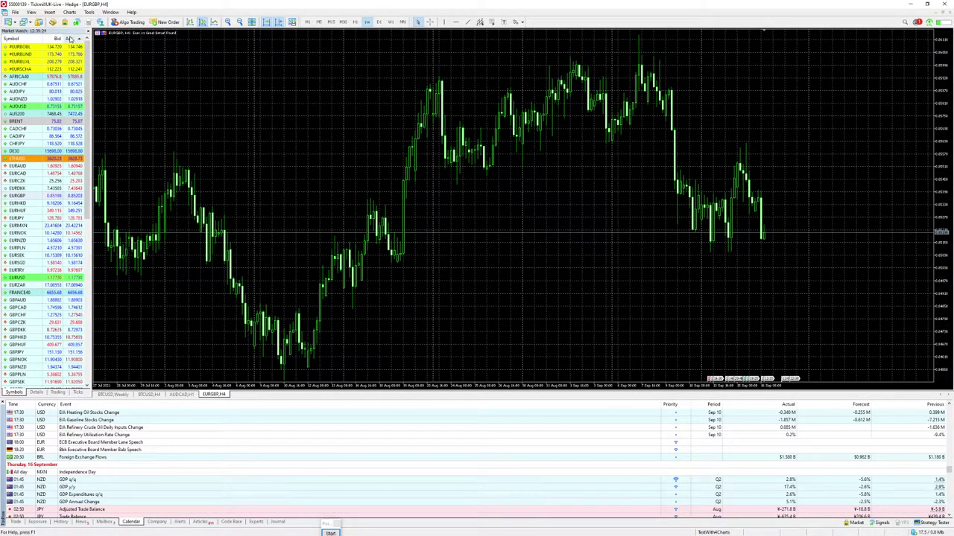
Step: Hide the grid on the EURGBP chart and show it again
click(89, 12)
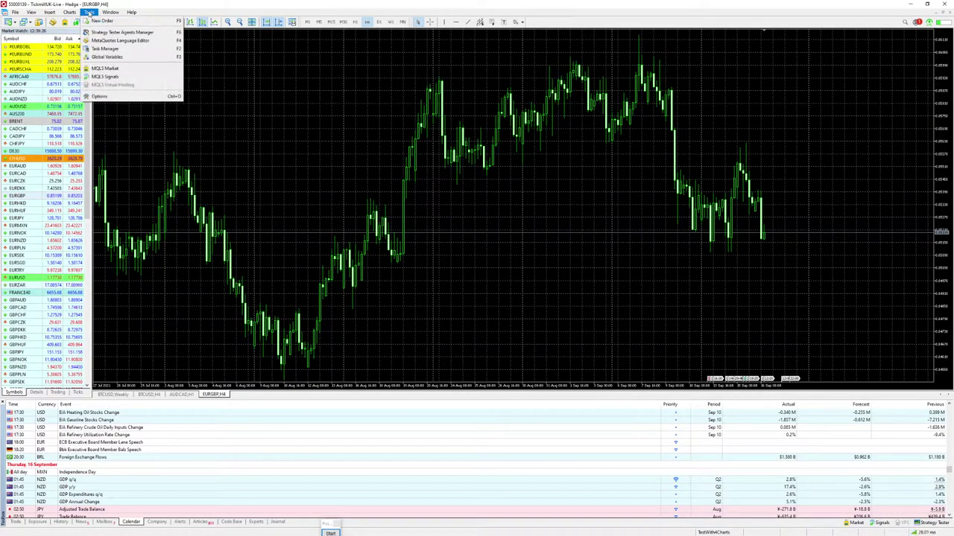
mouse_move(75, 14)
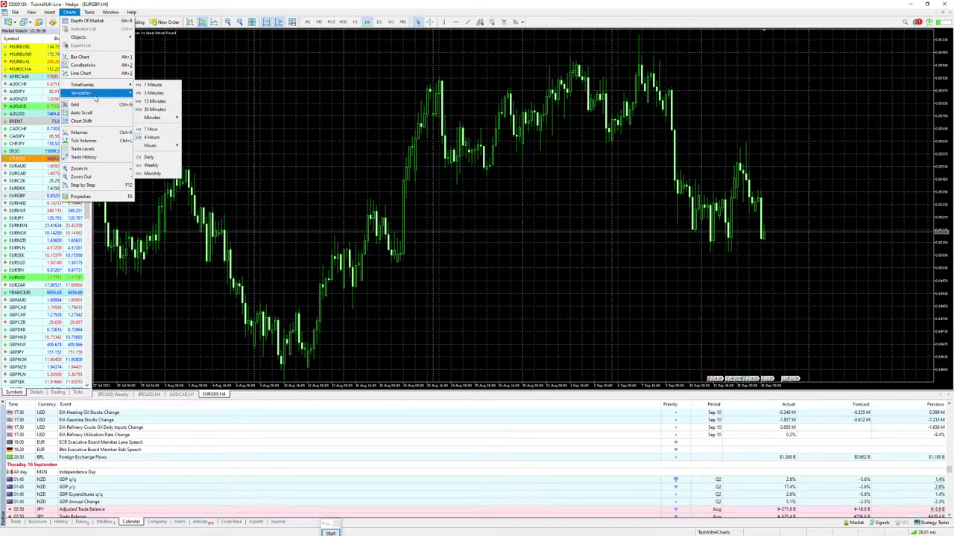
mouse_move(99, 93)
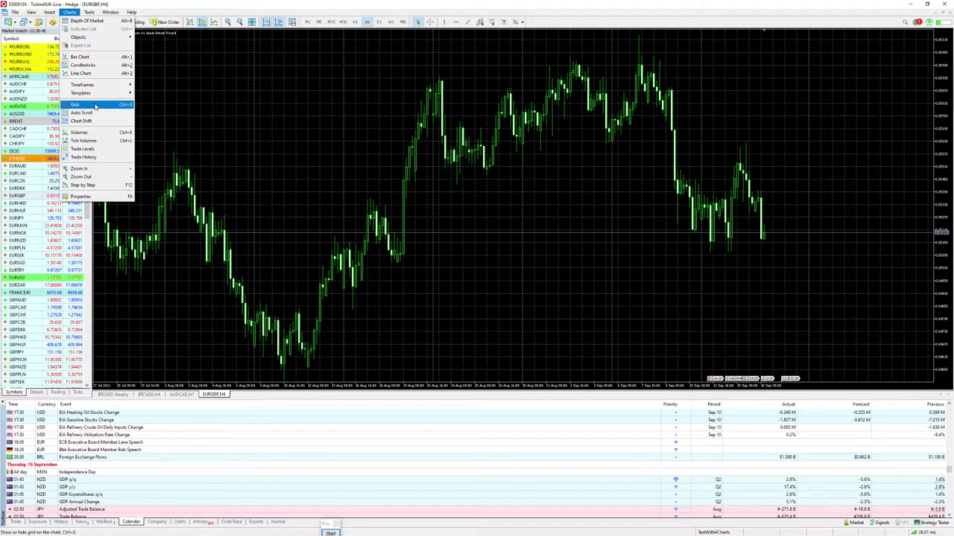
click(95, 107)
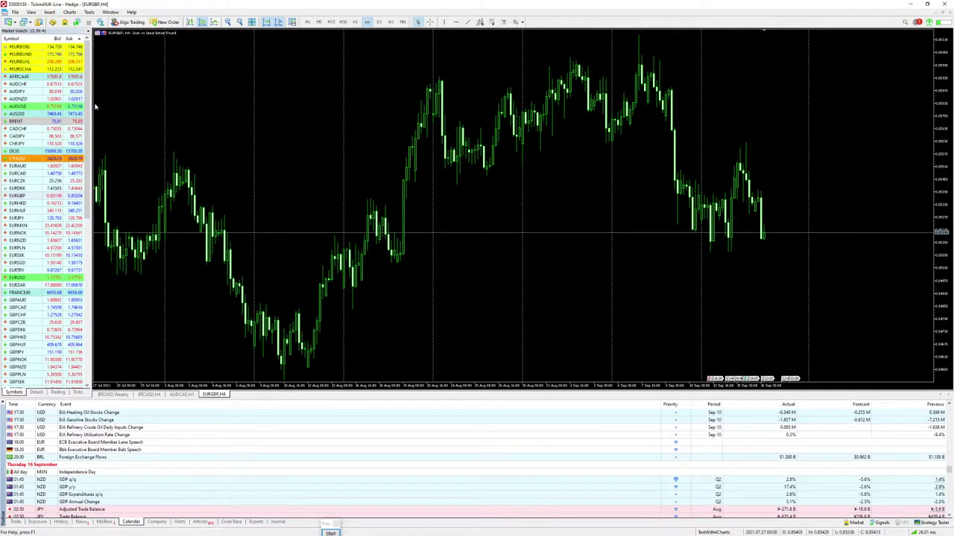
click(68, 12)
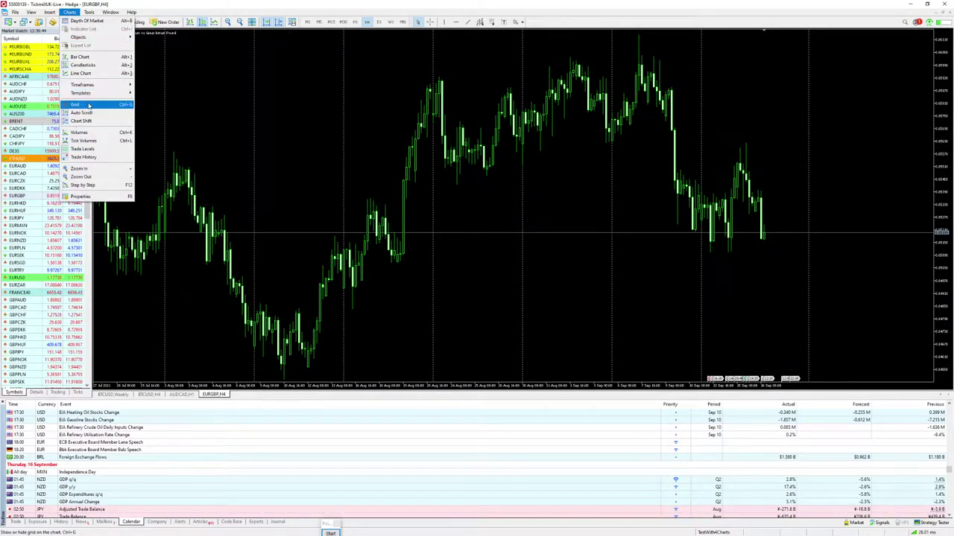
click(89, 106)
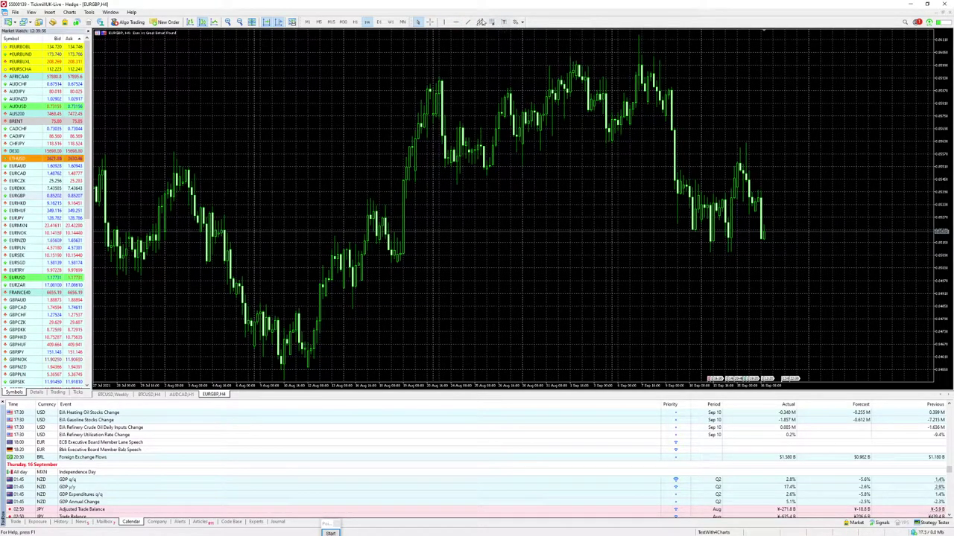
Step: Run the EURGBP chart through the timeframes from M1 to weekly, and settle on M30
click(307, 22)
click(319, 21)
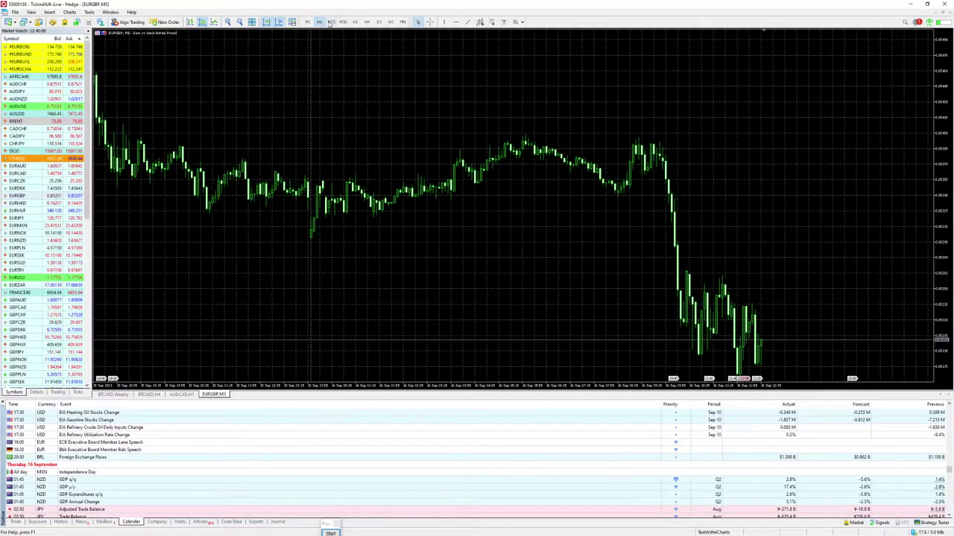
click(330, 22)
click(342, 21)
click(355, 22)
click(367, 21)
click(378, 22)
click(390, 22)
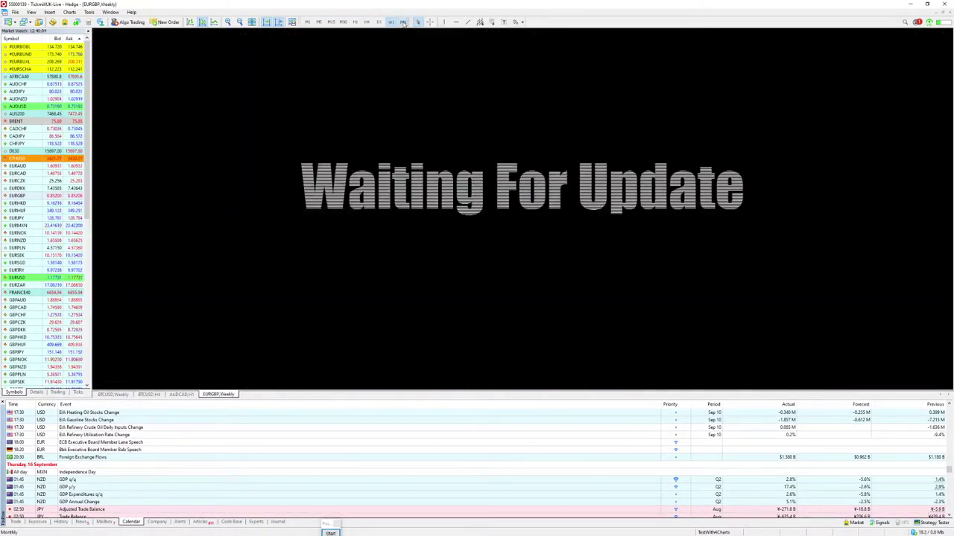
click(355, 21)
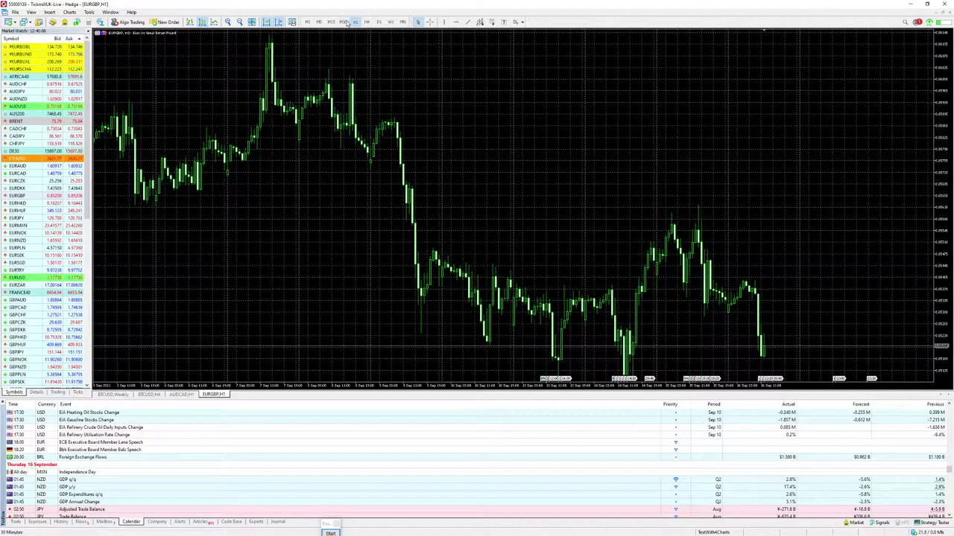
click(346, 21)
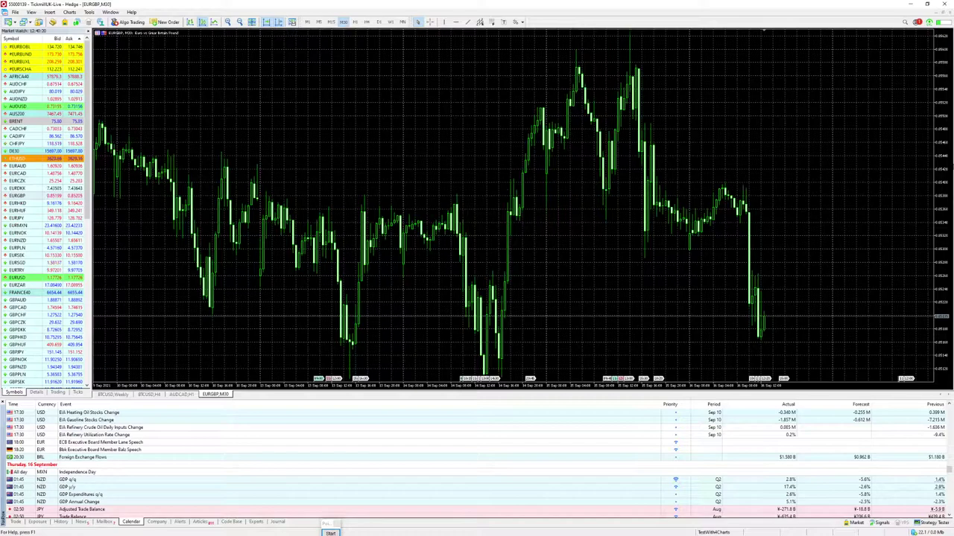
Step: Toggle the EURGBP chart shift off and on, and move its shift marker closer to the price scale
click(280, 23)
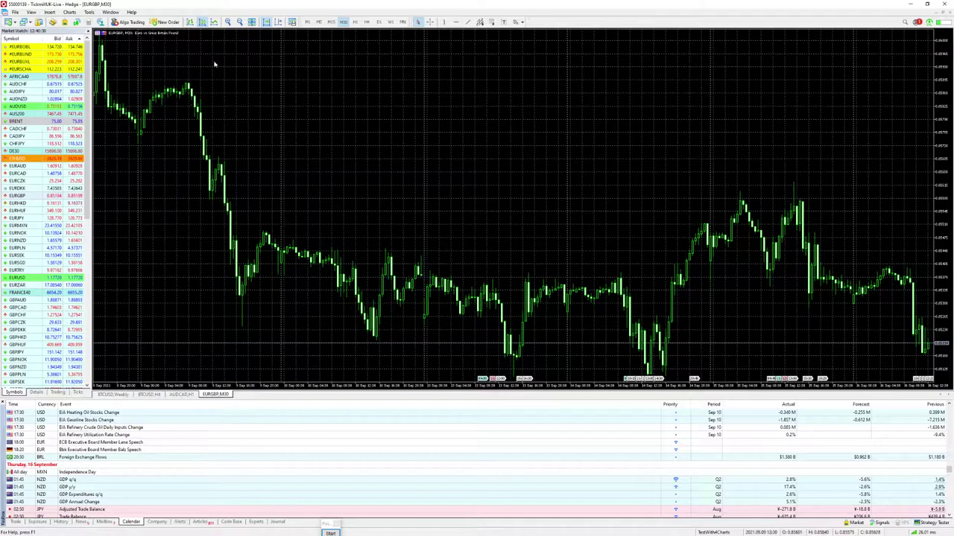
click(279, 22)
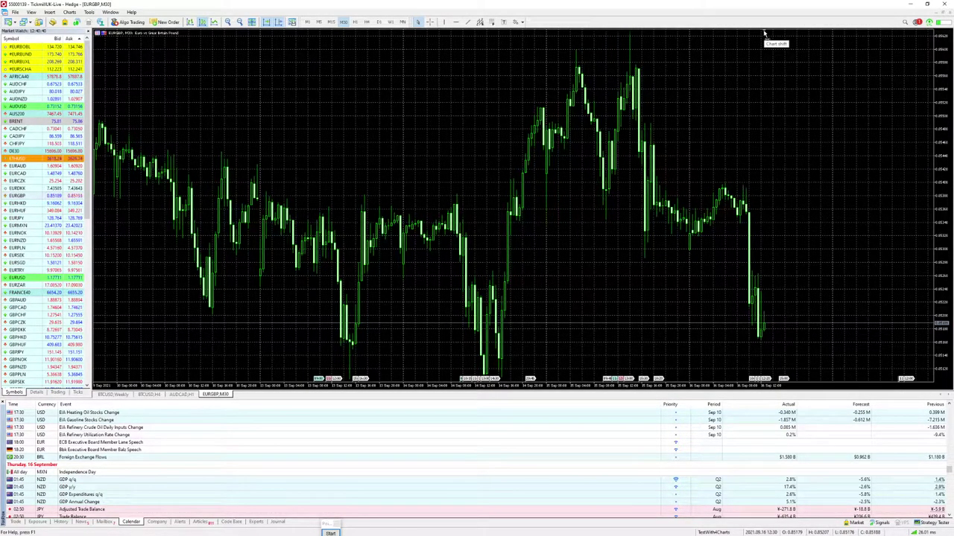
mouse_move(763, 32)
mouse_down()
mouse_move(902, 42)
mouse_move(903, 53)
mouse_up()
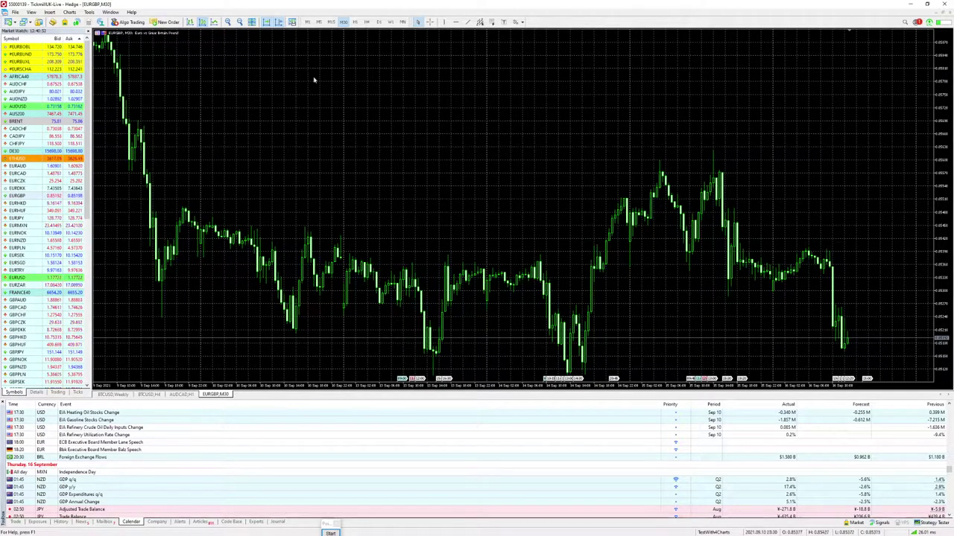
Step: Zoom the EURGBP M30 chart out, in on the recent candles, and back out to the longer price history
click(238, 24)
click(239, 23)
click(241, 23)
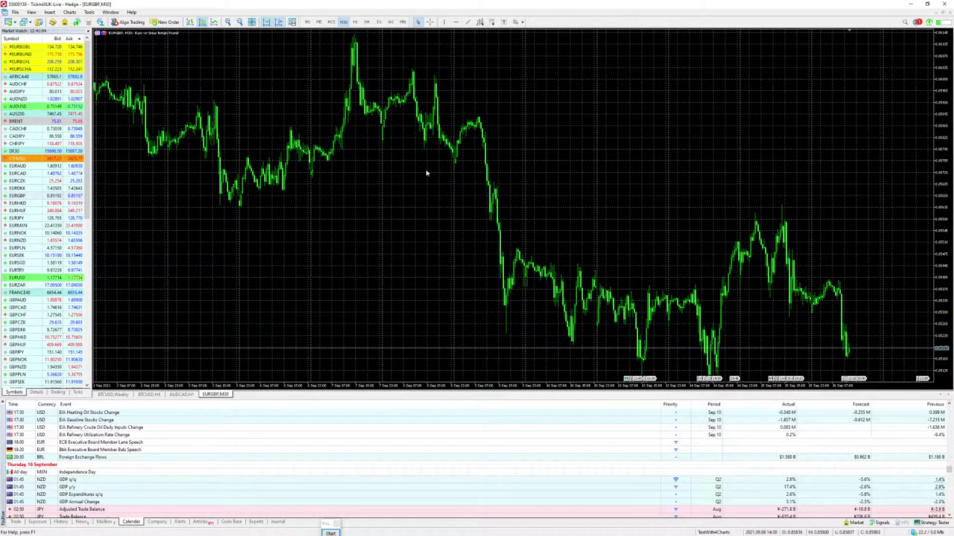
key(plus)
key(plus)
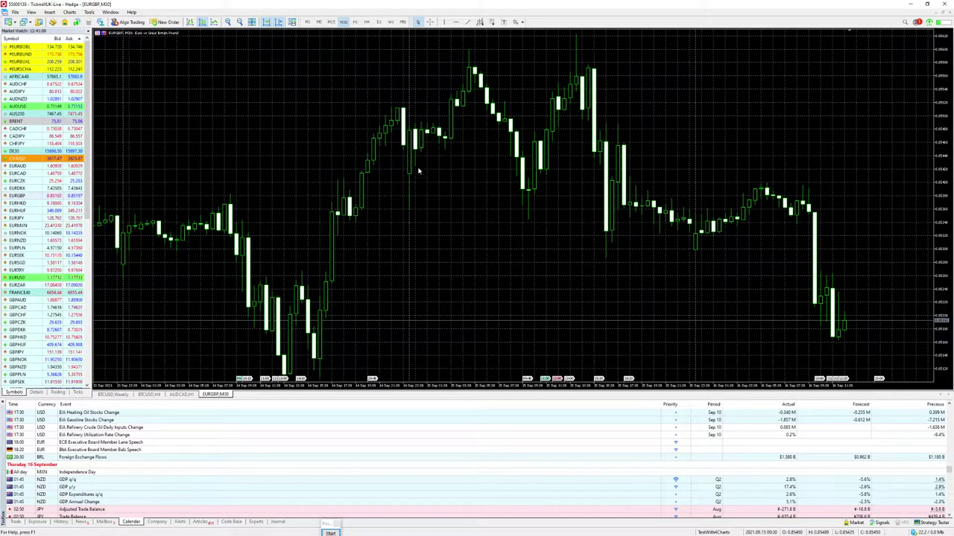
key(minus)
key(minus)
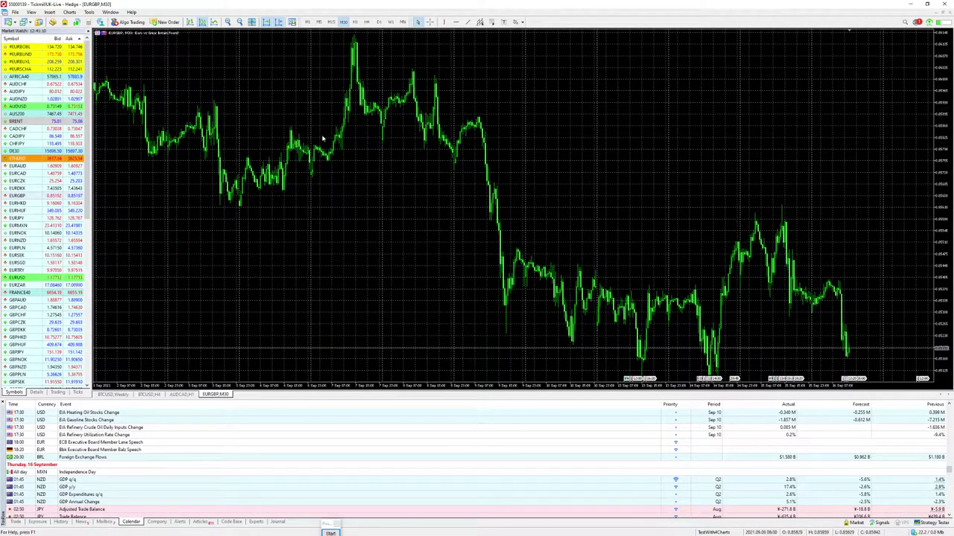